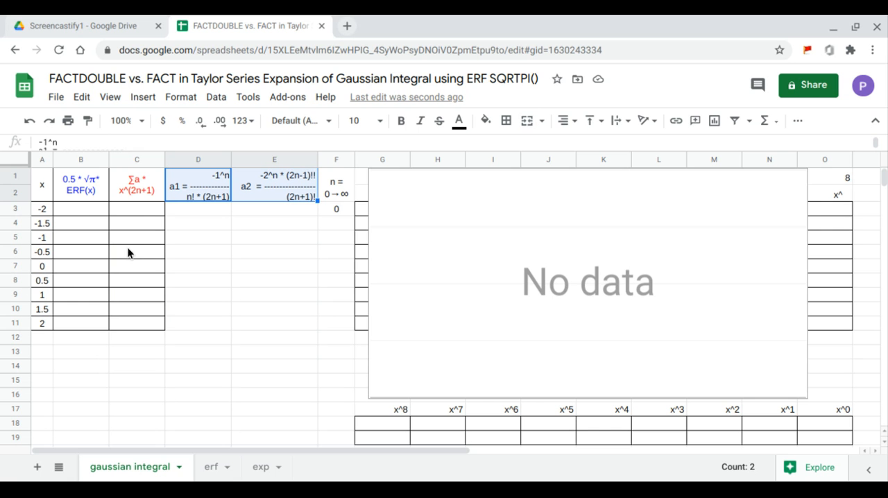
{"action": "left_click", "coordinate": [337, 213]}
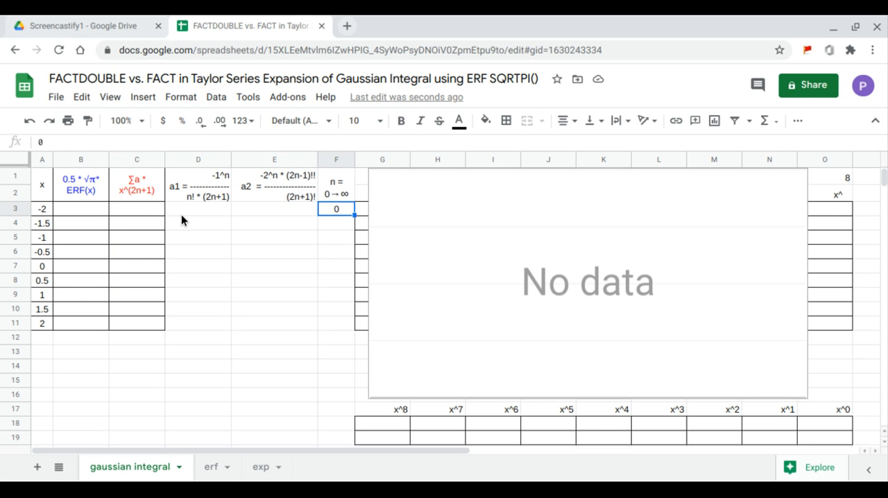
{"action": "left_click", "coordinate": [145, 217]}
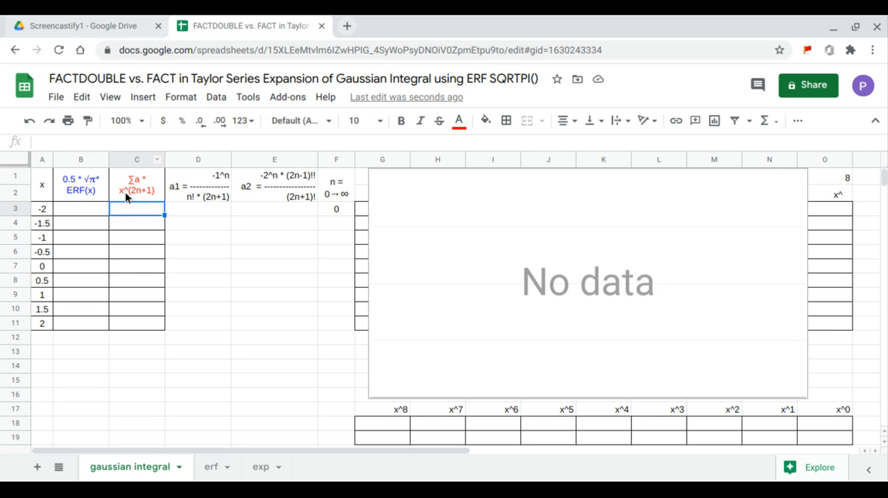
{"action": "left_click", "coordinate": [189, 197]}
{"action": "left_click", "coordinate": [268, 201]}
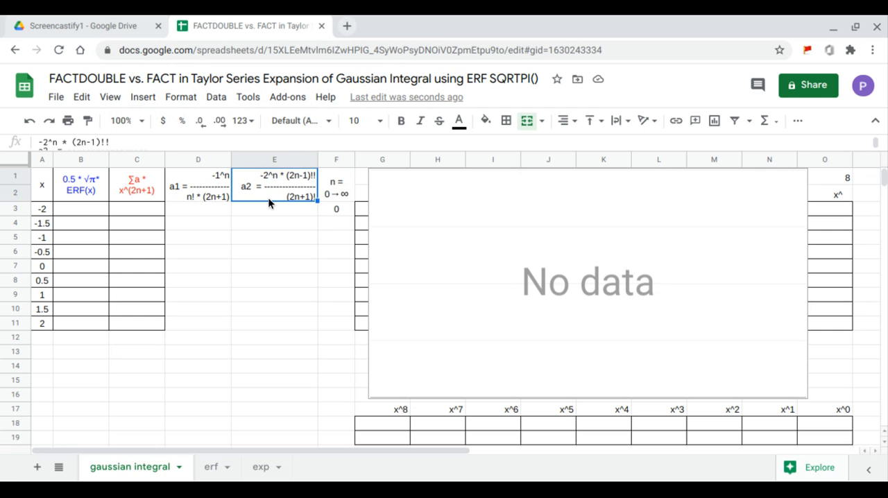
Fill the n column from F4 down to F19 with the consecutive integers 1 to 16
{"action": "left_click", "coordinate": [346, 214]}
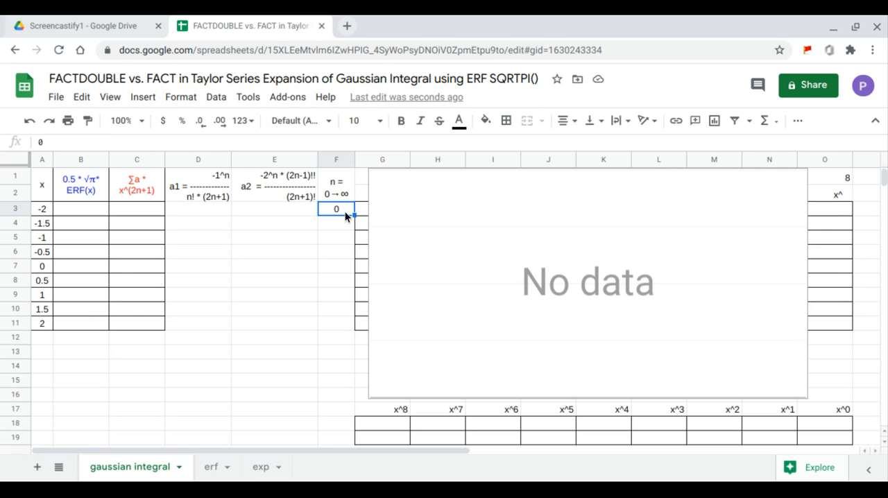
{"action": "key", "text": "Down"}
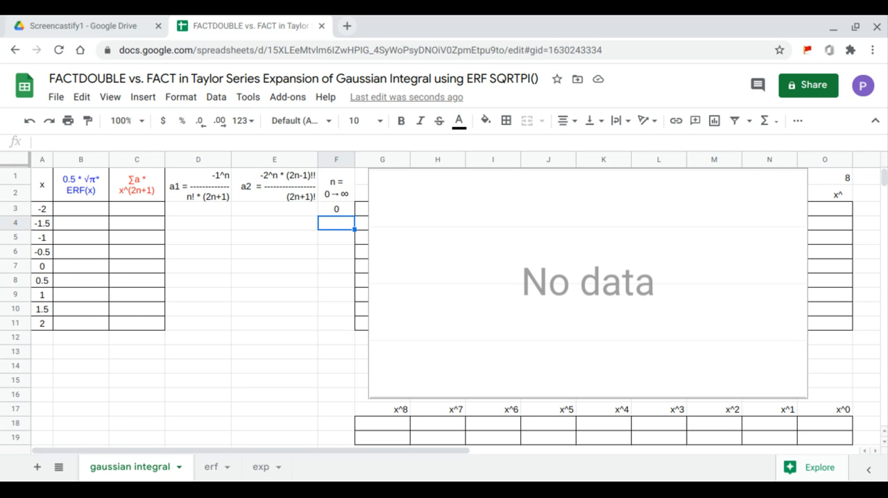
{"action": "type", "text": "1"}
{"action": "key", "text": "Return"}
{"action": "type", "text": "2"}
{"action": "key", "text": "Return"}
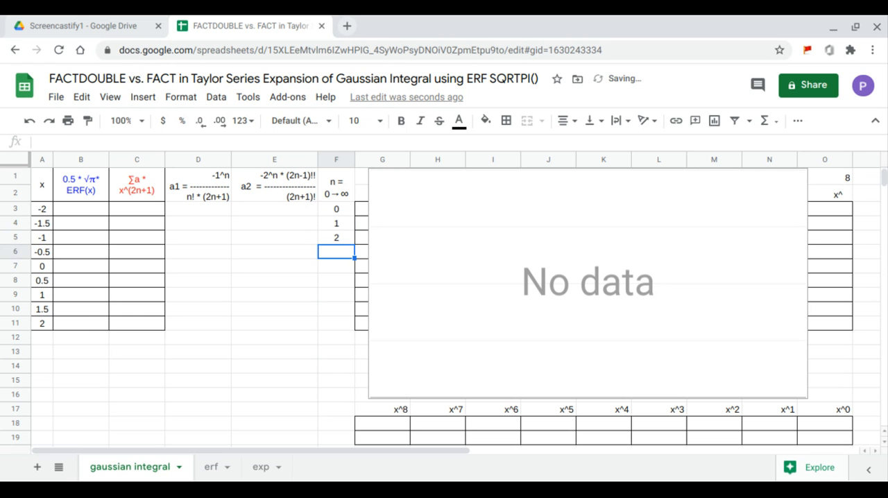
{"action": "type", "text": "3"}
{"action": "key", "text": "Return"}
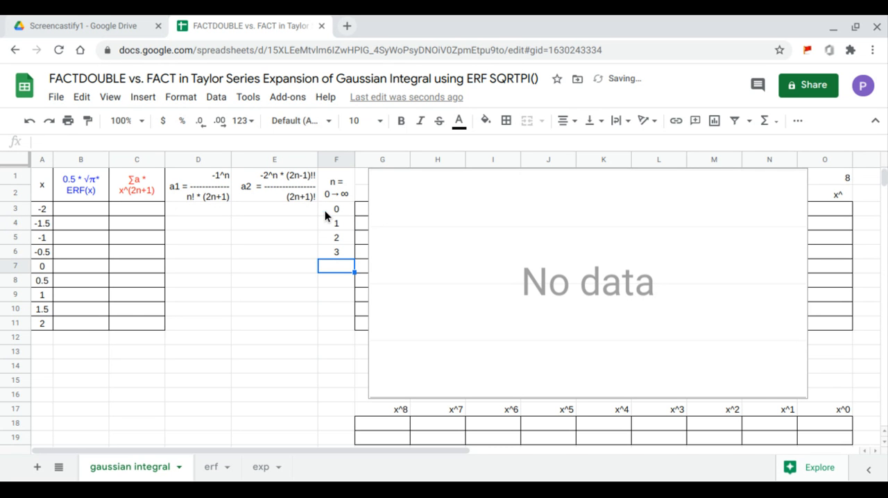
{"action": "left_click_drag", "start_coordinate": [325, 212], "coordinate": [358, 411]}
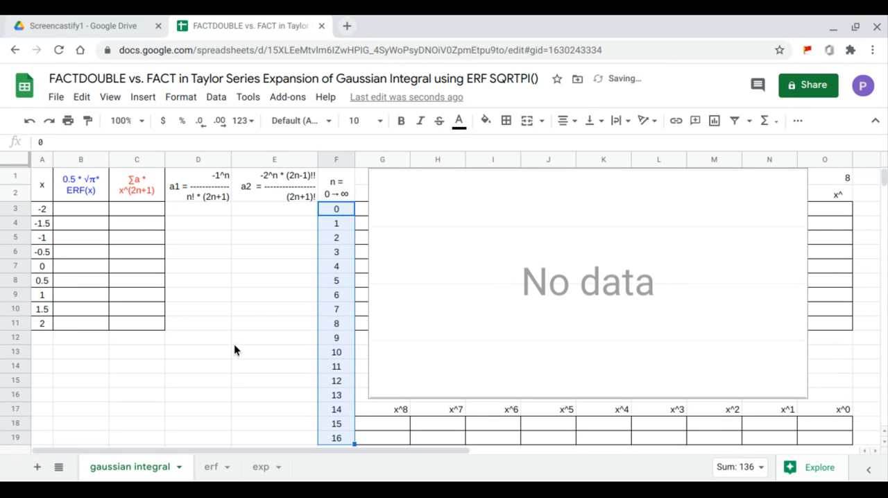
Enter the power series sum in C3 as =ARRAYFORMULA(SERIESSUM(A3:A11,1,2,D3:D19))
{"action": "left_click", "coordinate": [159, 210]}
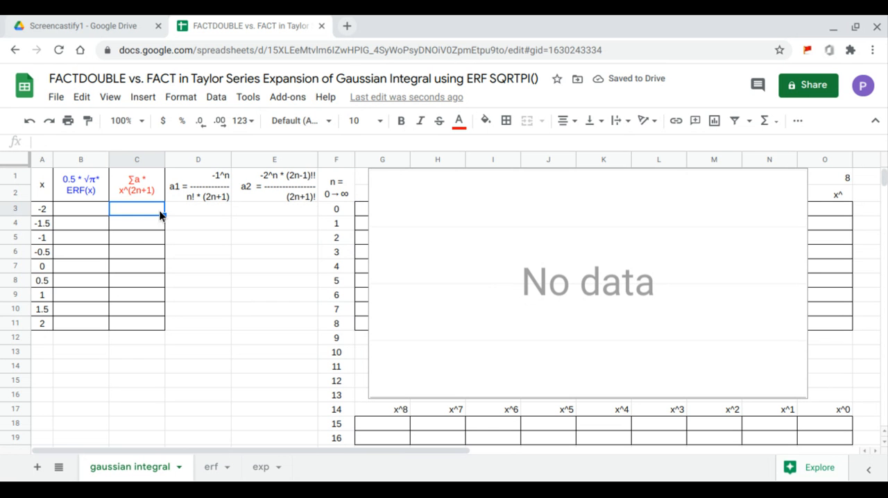
{"action": "type", "text": "="}
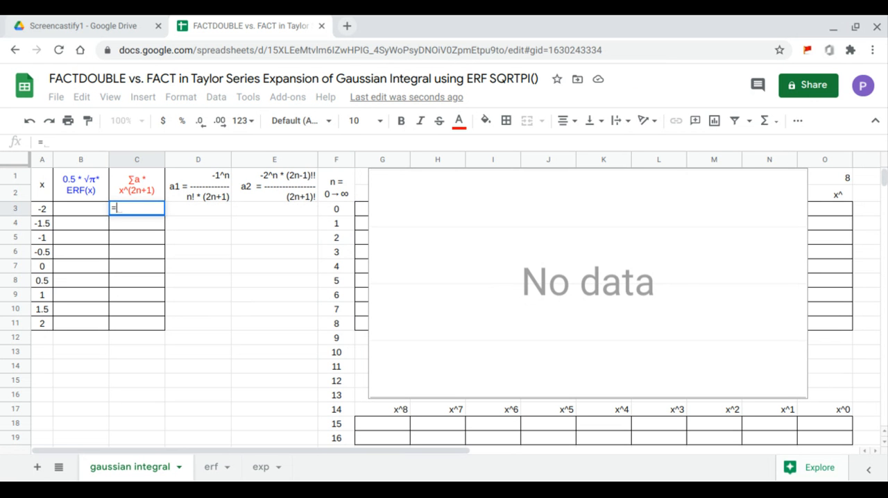
{"action": "type", "text": "ARRAYFORMULA(ser"}
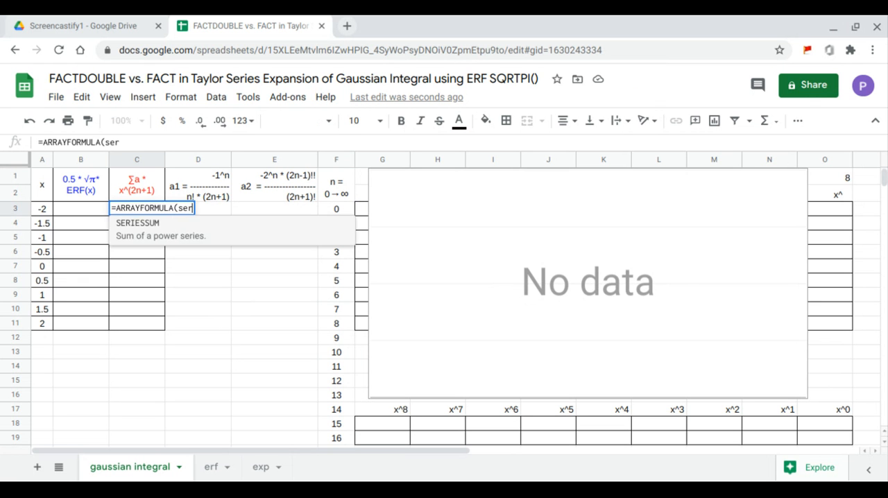
{"action": "key", "text": "Tab"}
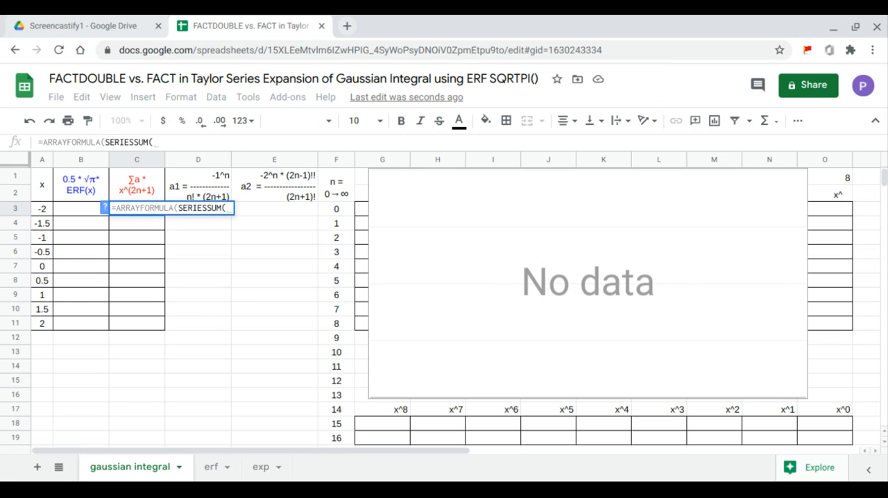
{"action": "left_click_drag", "start_coordinate": [48, 210], "coordinate": [40, 322]}
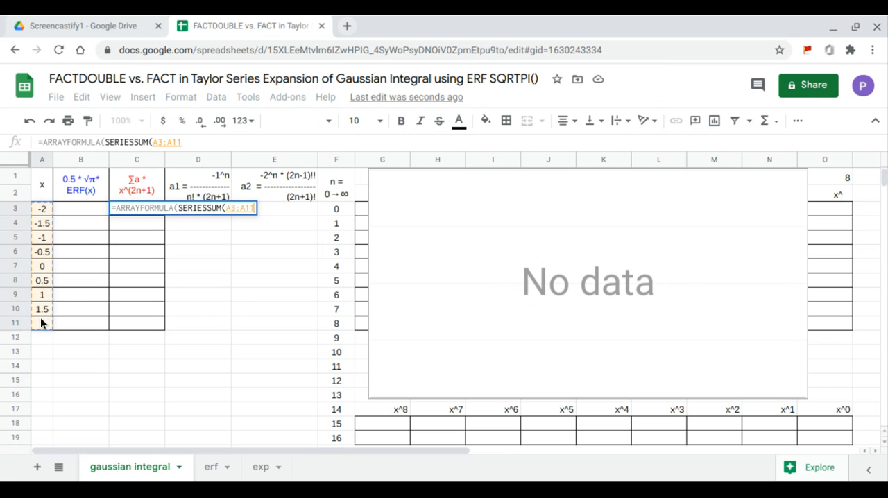
{"action": "type", "text": ","}
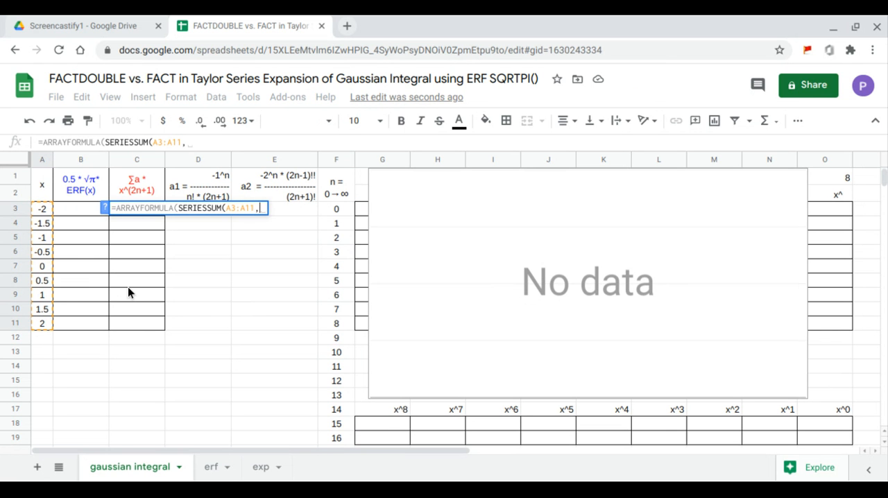
{"action": "type", "text": "1"}
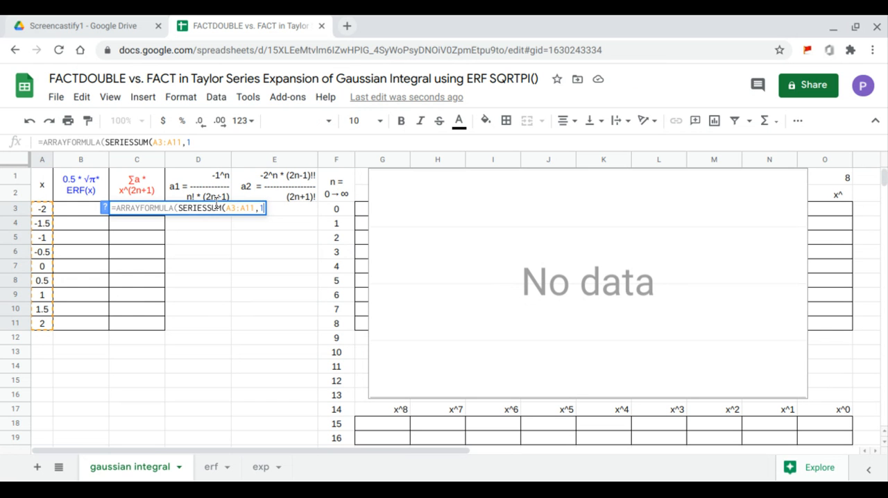
{"action": "type", "text": ","}
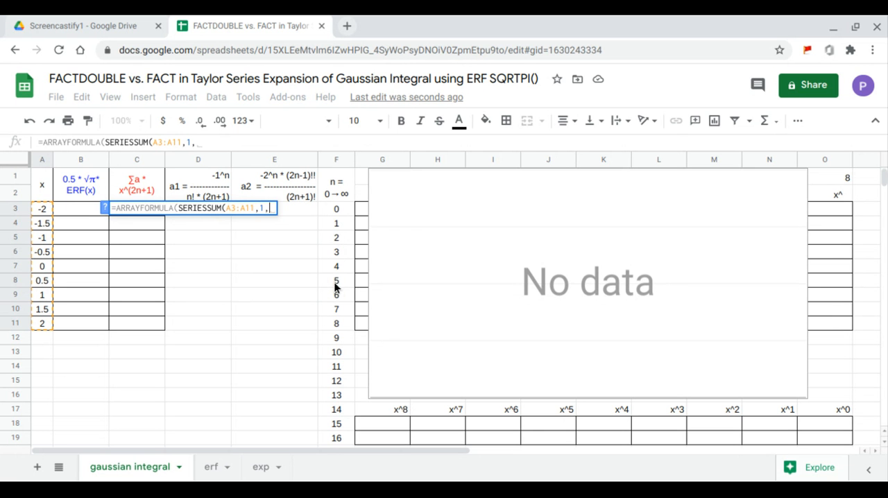
{"action": "type", "text": "2,"}
{"action": "left_click_drag", "start_coordinate": [196, 436], "coordinate": [198, 208]}
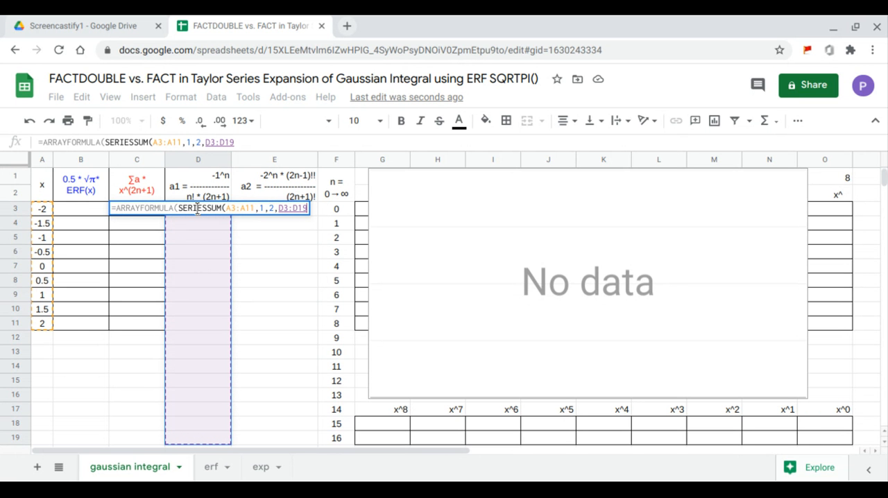
{"action": "key", "text": "Return"}
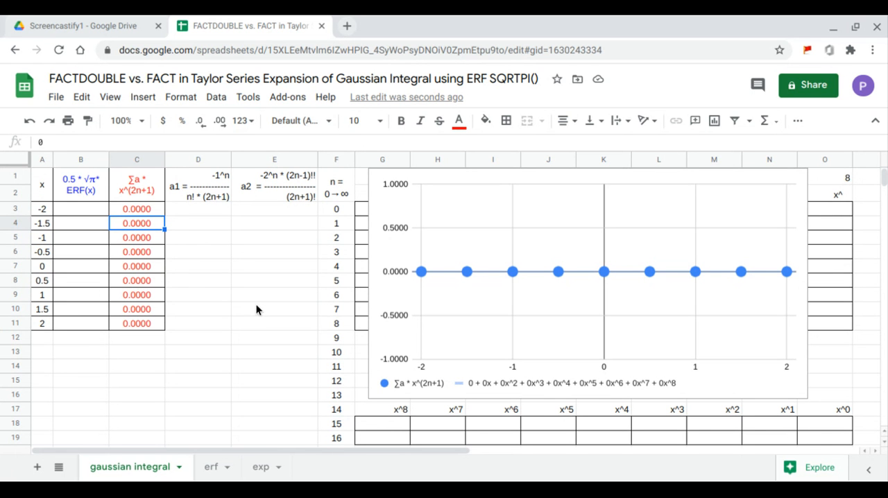
Enter the a1 coefficient formula in D3 as =ARRAYFORMULA(-1^F3:F19/(FACT(F3:F19)*(2*F3:F19+1)))
{"action": "left_click", "coordinate": [209, 213]}
{"action": "type", "text": "="}
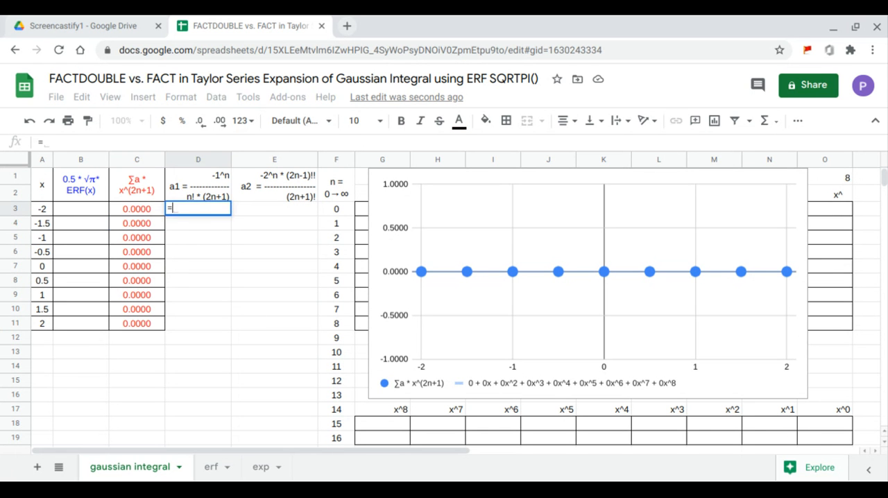
{"action": "type", "text": "ARRAYFORMULA(-1^"}
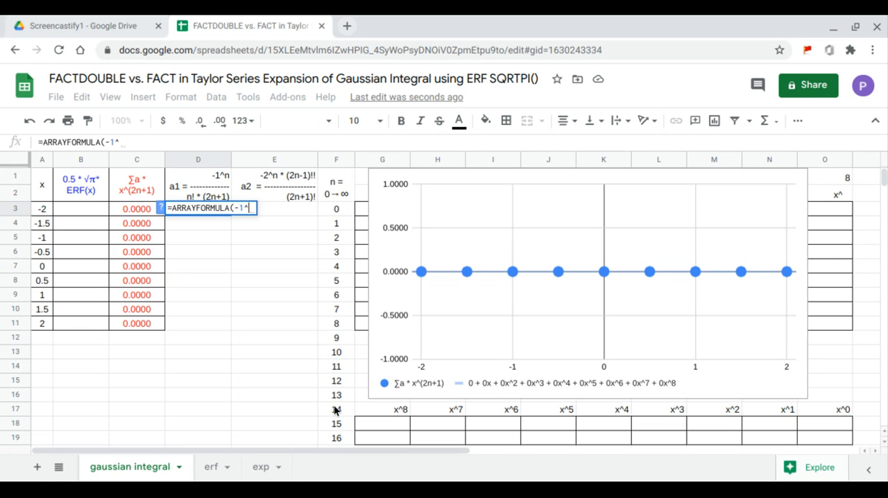
{"action": "left_click_drag", "start_coordinate": [338, 439], "coordinate": [335, 215]}
{"action": "type", "text": "/"}
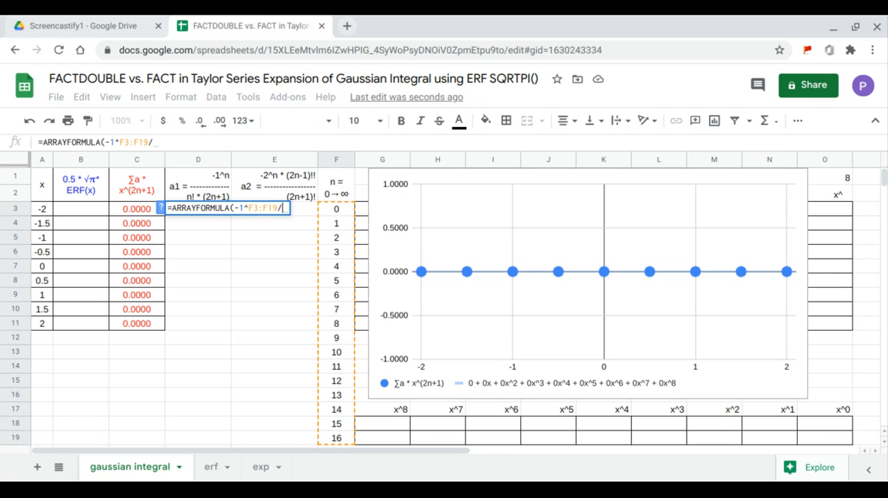
{"action": "type", "text": "(fACT("}
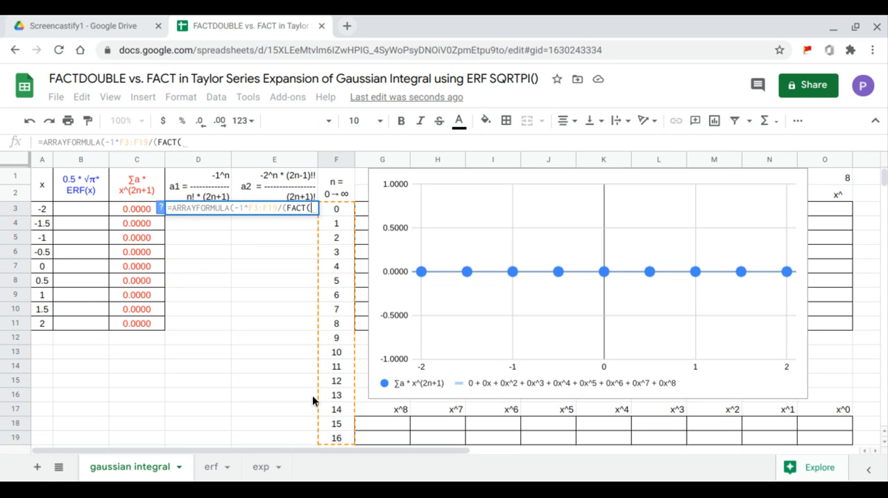
{"action": "left_click_drag", "start_coordinate": [335, 438], "coordinate": [331, 210]}
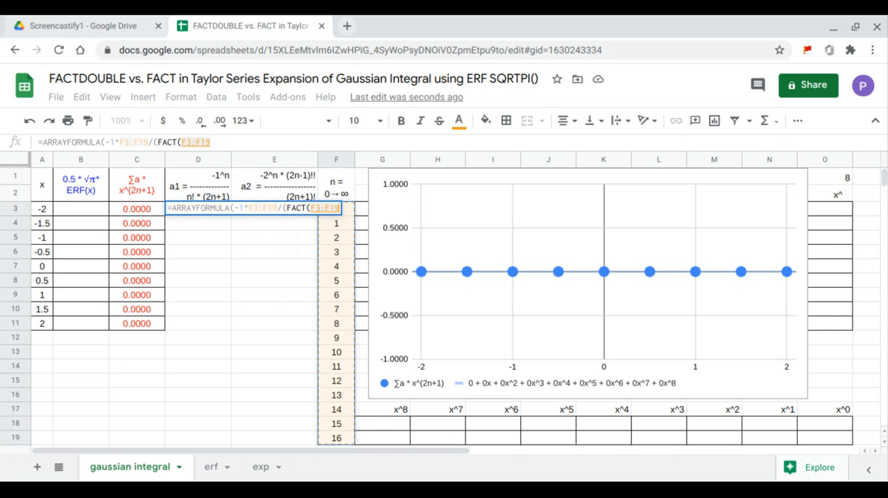
{"action": "type", "text": ")*()"}
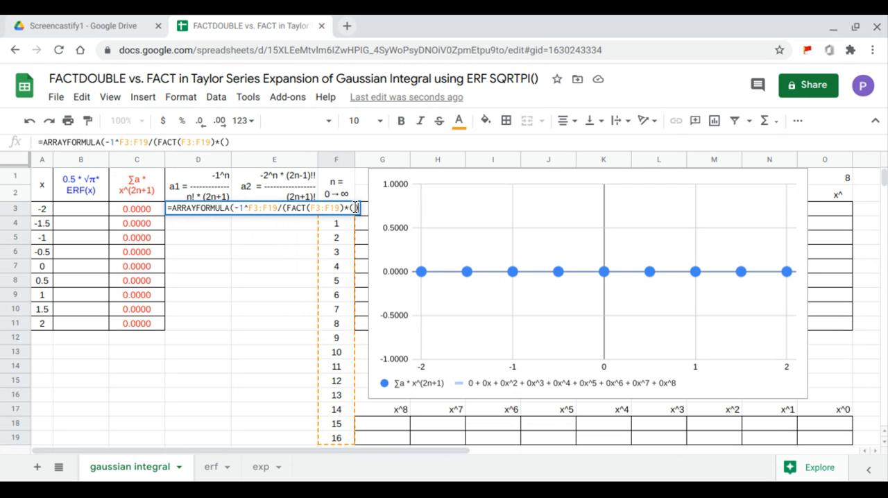
{"action": "type", "text": "2*"}
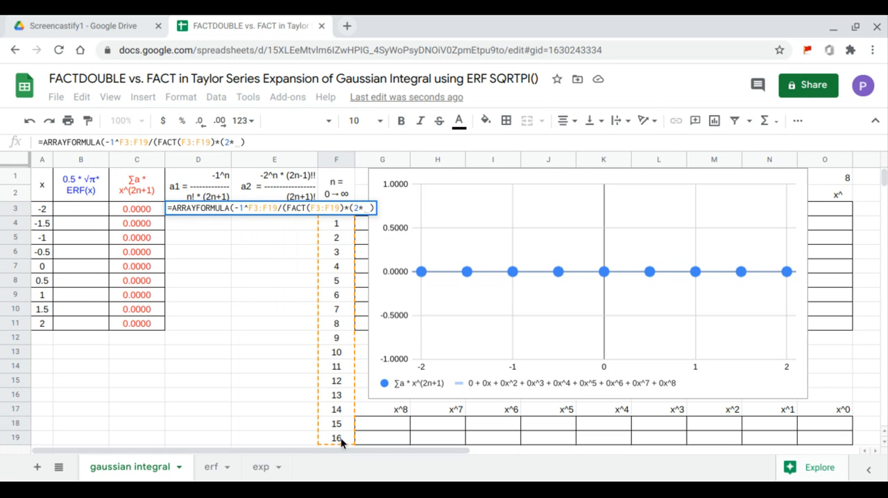
{"action": "left_click_drag", "start_coordinate": [340, 438], "coordinate": [345, 216]}
{"action": "type", "text": "+"}
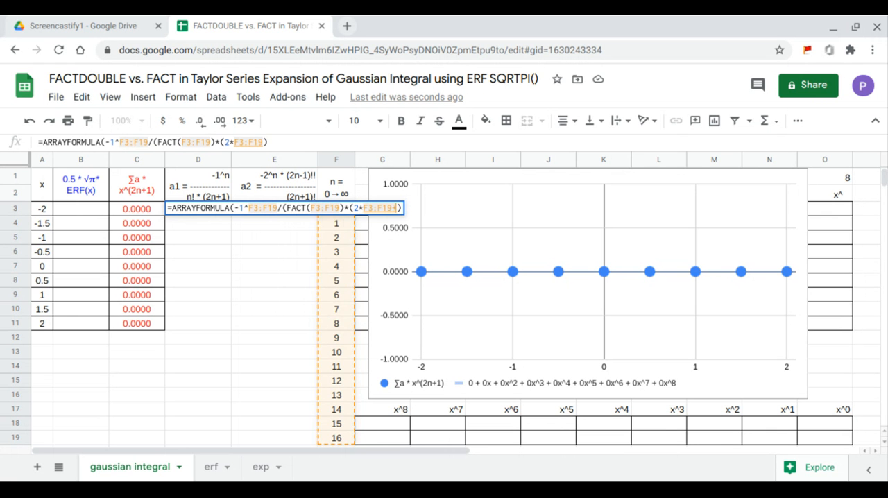
{"action": "type", "text": "1"}
{"action": "key", "text": "Return"}
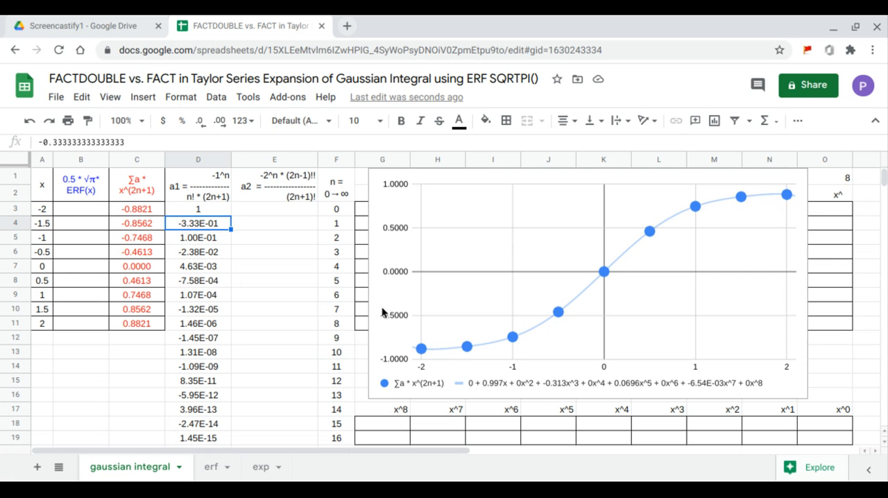
Move the chart clear of the powers table and fill the table from G3 with =ARRAYFORMULA(ARRAYFORMULA(A3:A11)^G1:O1)
{"action": "left_click", "coordinate": [468, 295]}
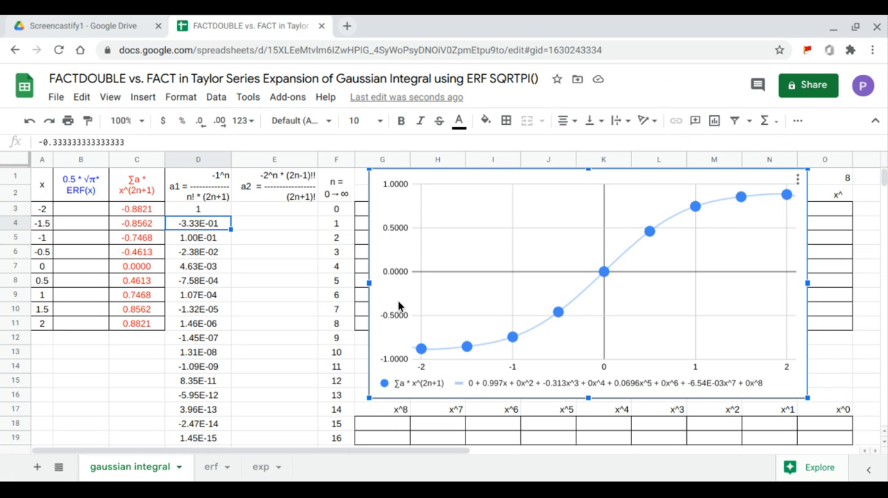
{"action": "left_click_drag", "start_coordinate": [398, 308], "coordinate": [878, 308]}
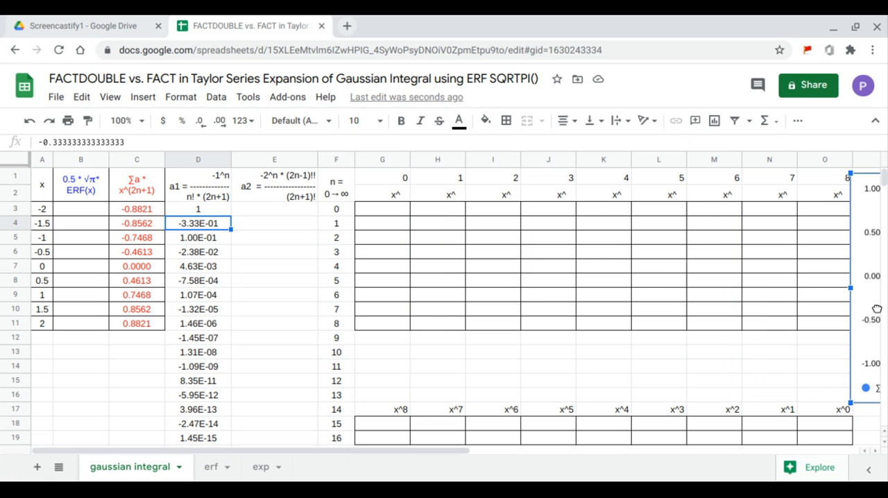
{"action": "left_click", "coordinate": [405, 215]}
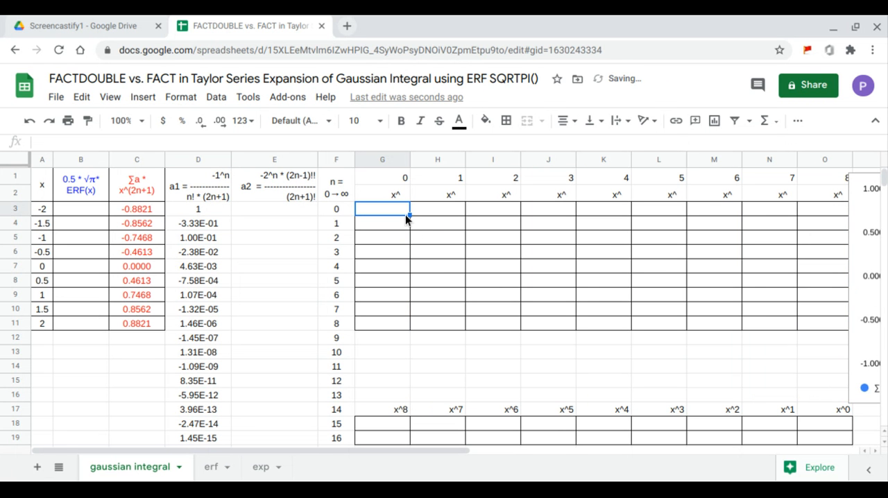
{"action": "type", "text": "=ar"}
{"action": "key", "text": "Tab"}
{"action": "type", "text": "a"}
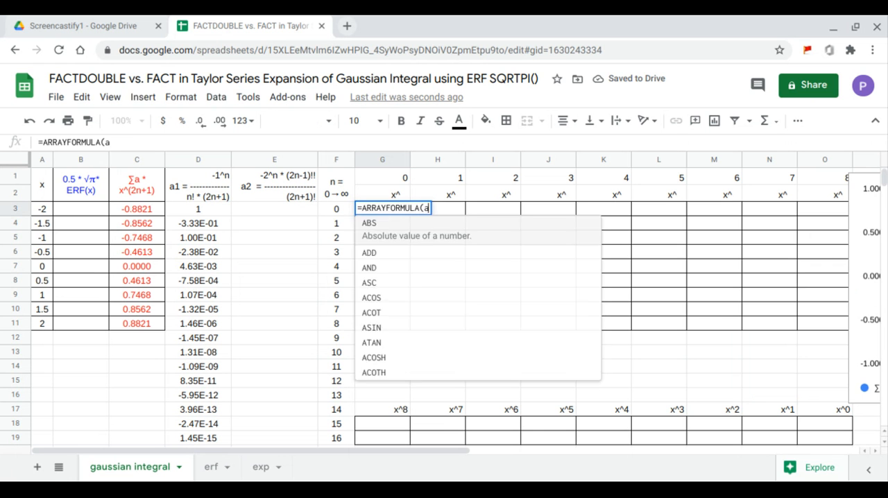
{"action": "type", "text": "r"}
{"action": "key", "text": "Tab"}
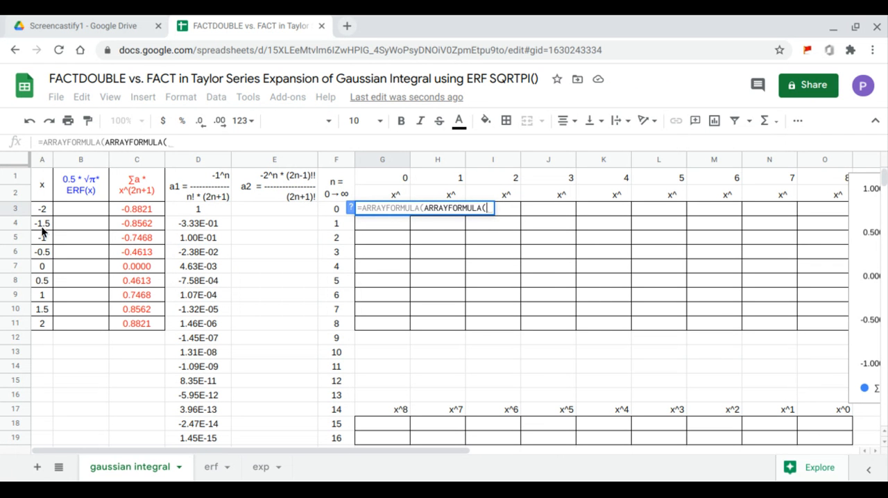
{"action": "left_click_drag", "start_coordinate": [43, 211], "coordinate": [46, 320]}
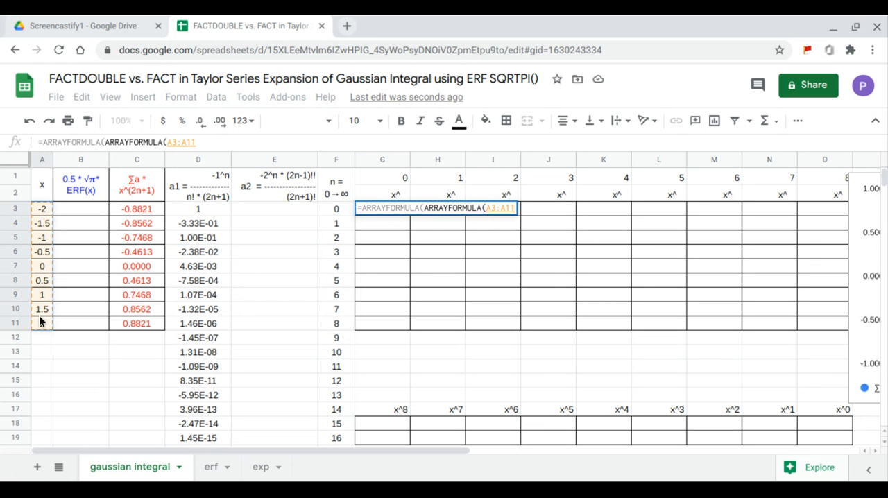
{"action": "type", "text": ")^"}
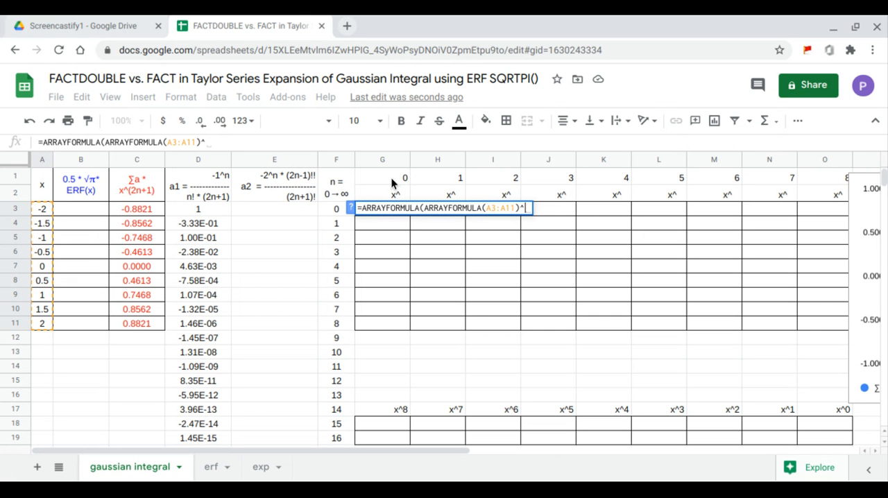
{"action": "left_click_drag", "start_coordinate": [395, 183], "coordinate": [803, 172]}
{"action": "key", "text": "Return"}
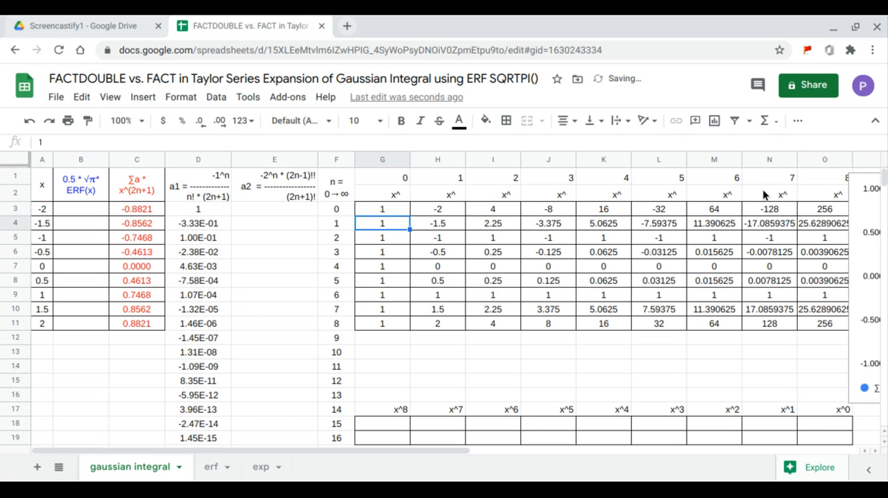
Enter =LINEST(C3:C11,H3:O11) in G19 for the red series' polynomial coefficients and move the chart back over the powers table
{"action": "left_click", "coordinate": [404, 432]}
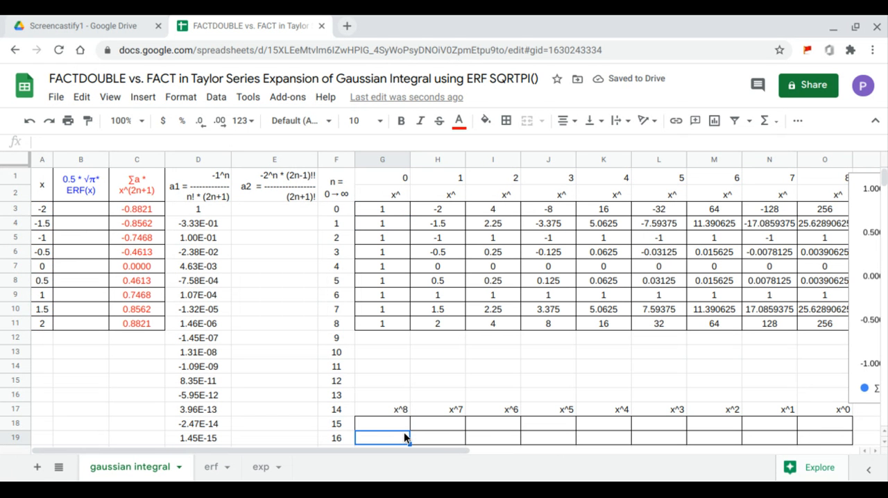
{"action": "type", "text": "="}
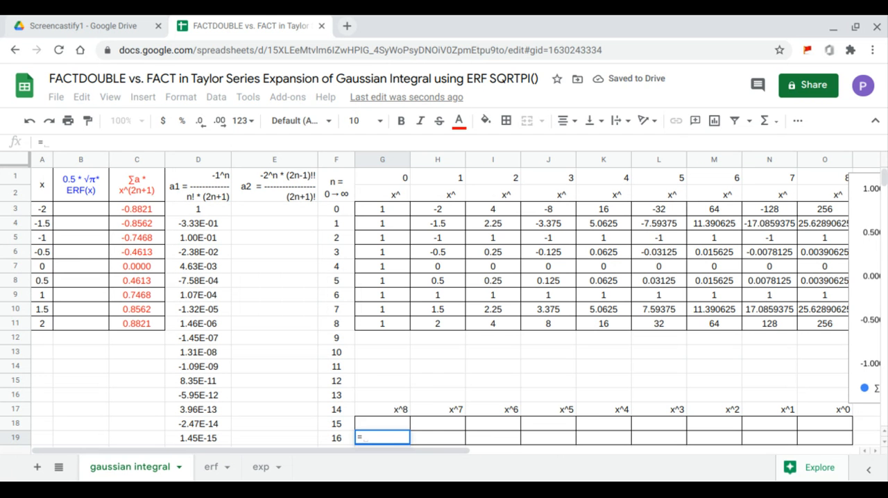
{"action": "type", "text": "LINEST("}
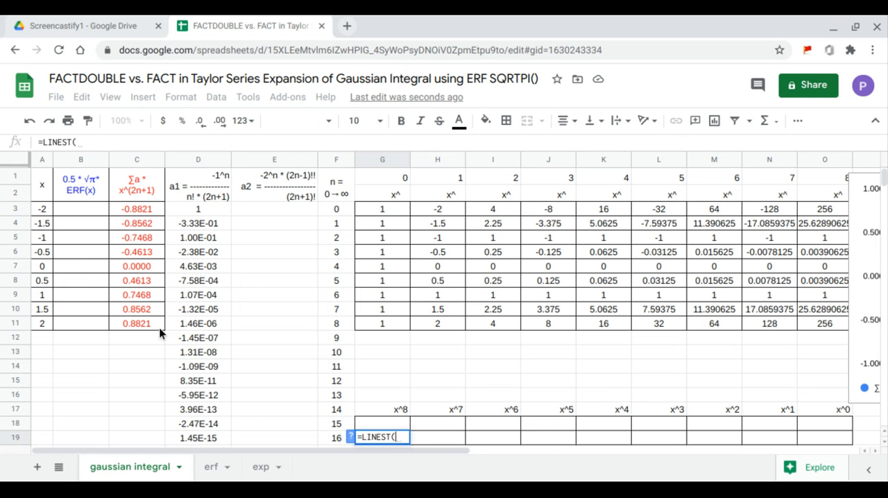
{"action": "left_click_drag", "start_coordinate": [143, 210], "coordinate": [145, 323]}
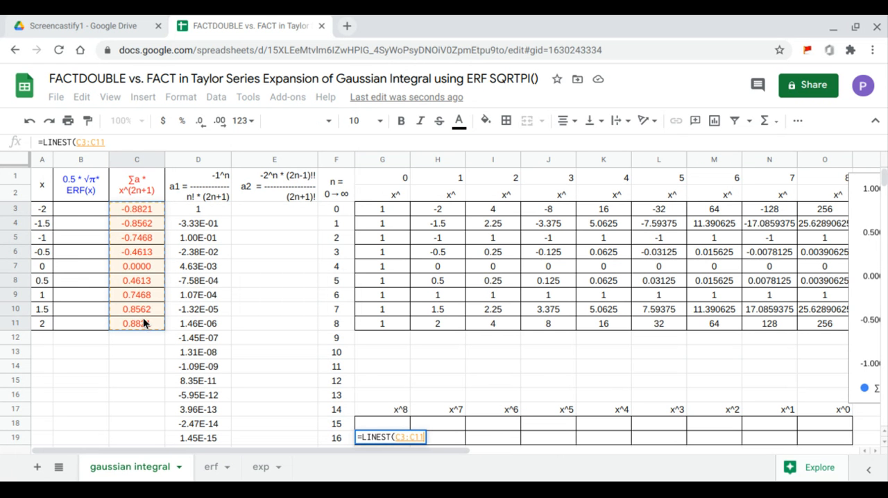
{"action": "type", "text": ","}
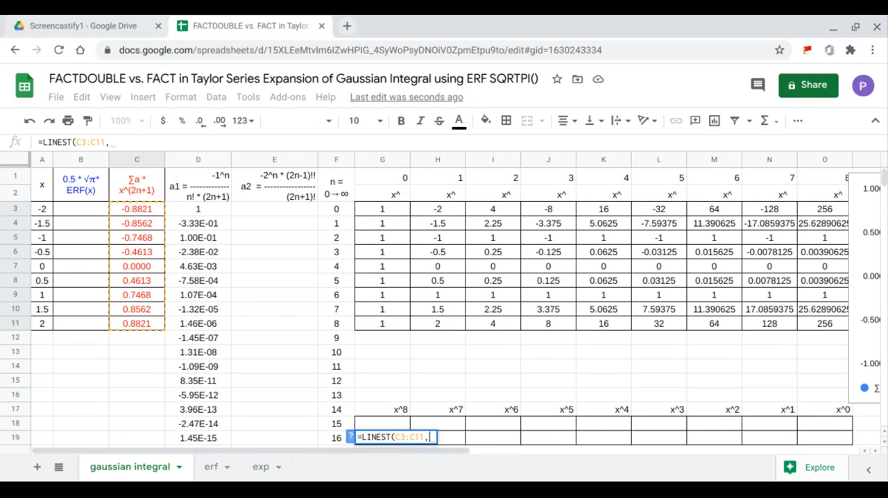
{"action": "left_click_drag", "start_coordinate": [438, 210], "coordinate": [803, 325]}
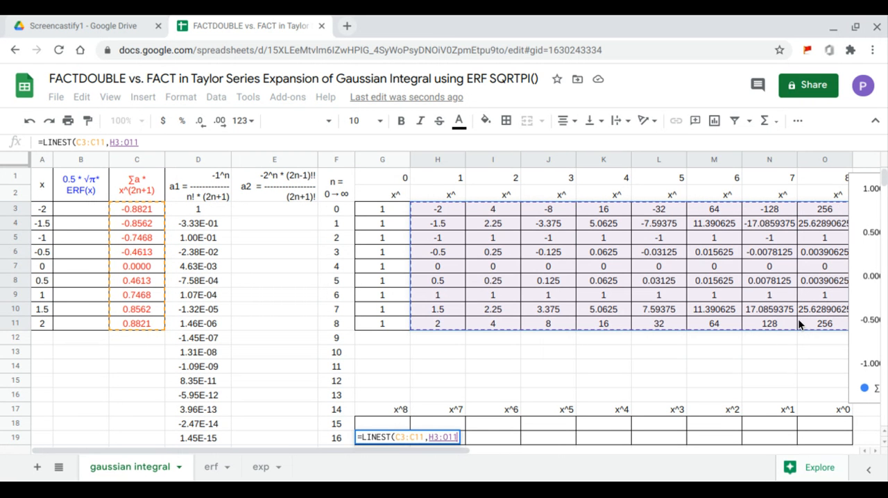
{"action": "key", "text": "Return"}
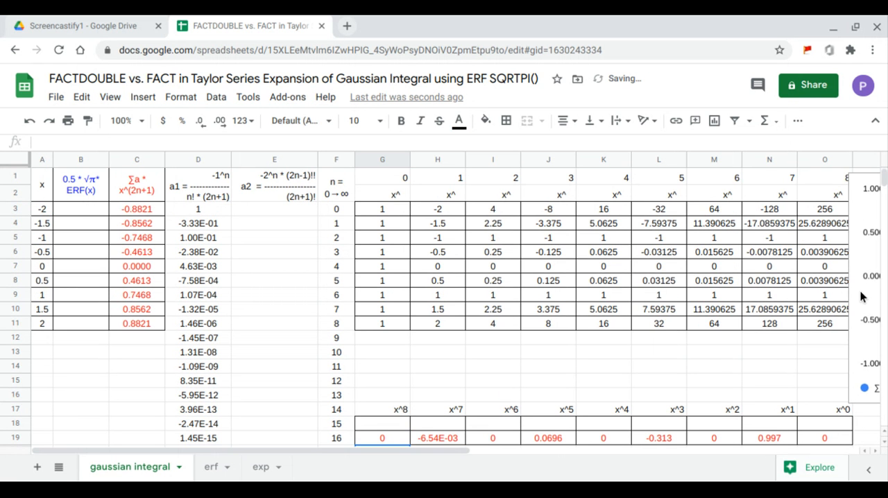
{"action": "left_click_drag", "start_coordinate": [863, 296], "coordinate": [376, 283]}
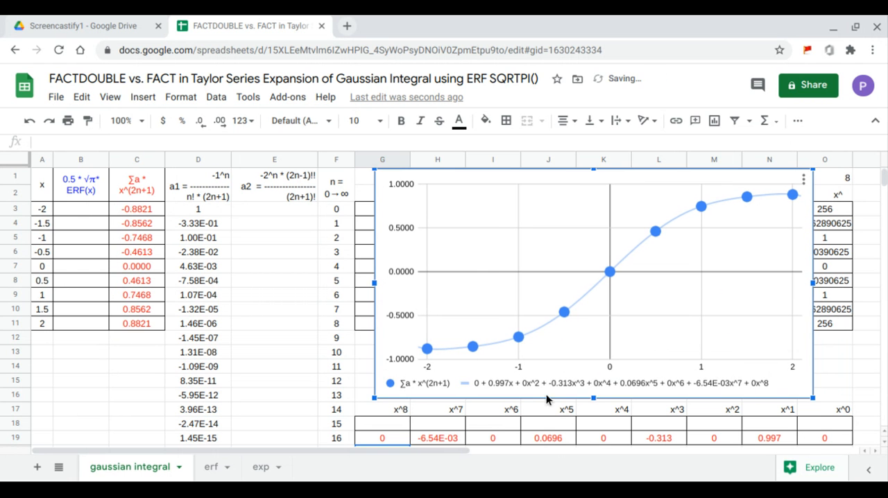
Compare each LINEST coefficient in row 19, from x^0 to x^8, with the matching term of the chart's trendline equation
{"action": "left_click_drag", "start_coordinate": [827, 438], "coordinate": [827, 409]}
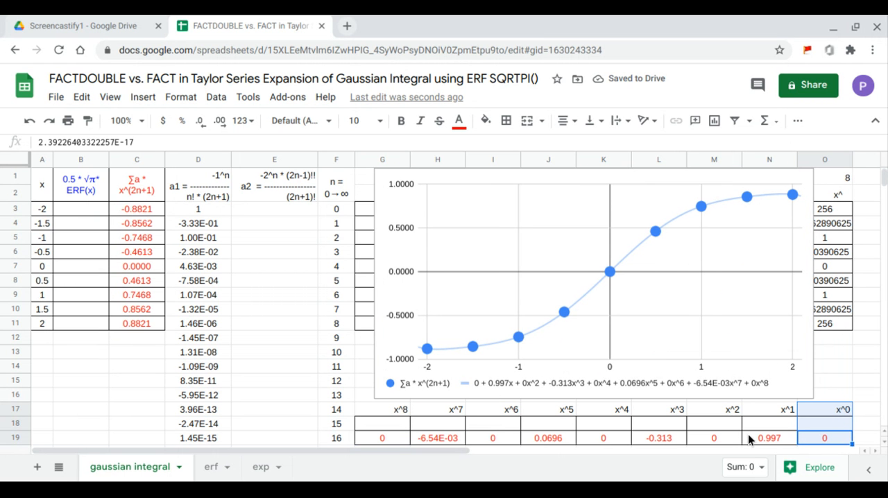
{"action": "left_click_drag", "start_coordinate": [767, 439], "coordinate": [768, 410]}
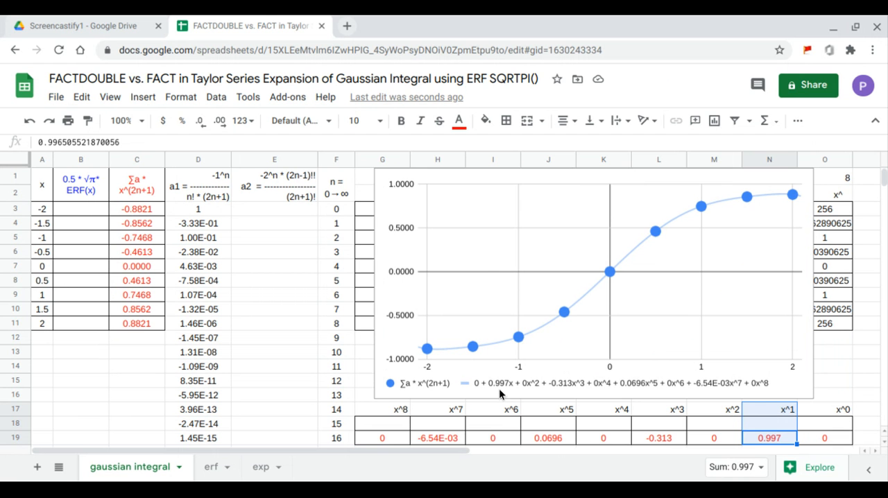
{"action": "left_click", "coordinate": [665, 440]}
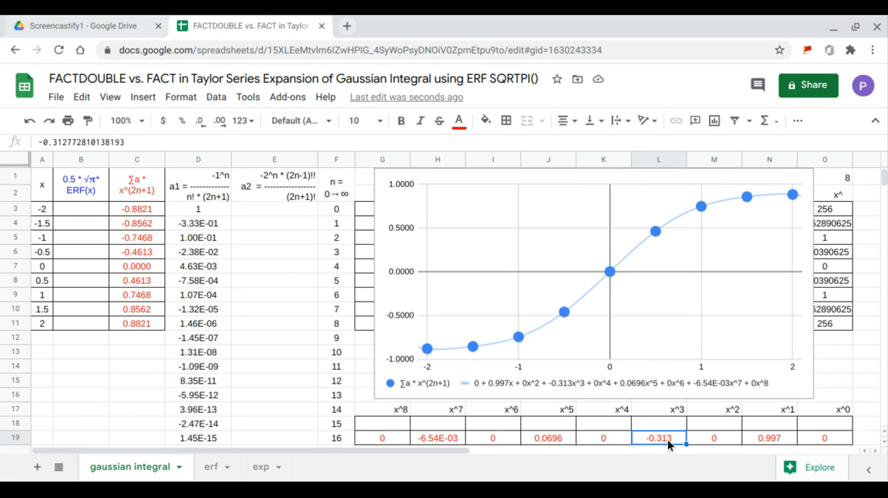
{"action": "left_click_drag", "start_coordinate": [719, 439], "coordinate": [699, 415]}
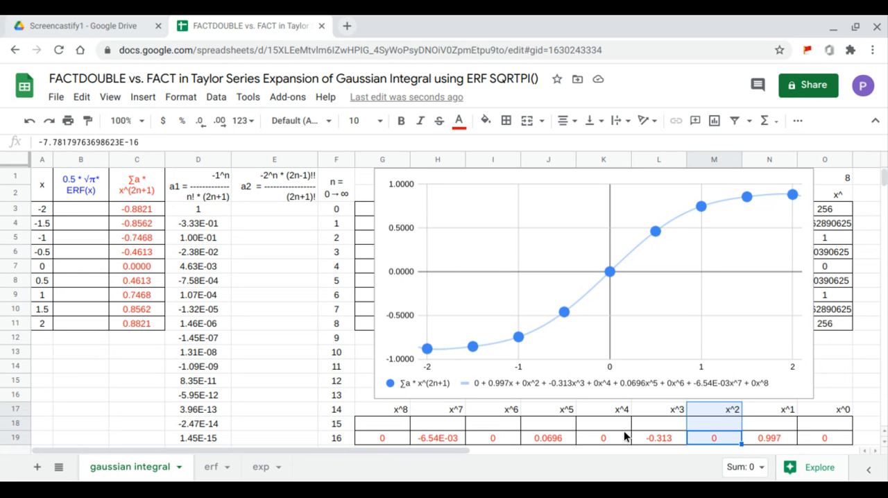
{"action": "left_click_drag", "start_coordinate": [639, 443], "coordinate": [655, 417]}
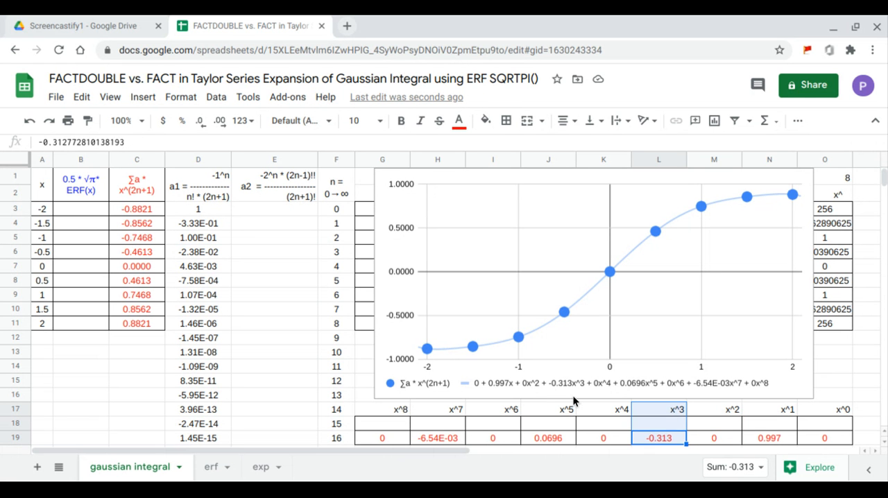
{"action": "left_click_drag", "start_coordinate": [602, 440], "coordinate": [599, 411]}
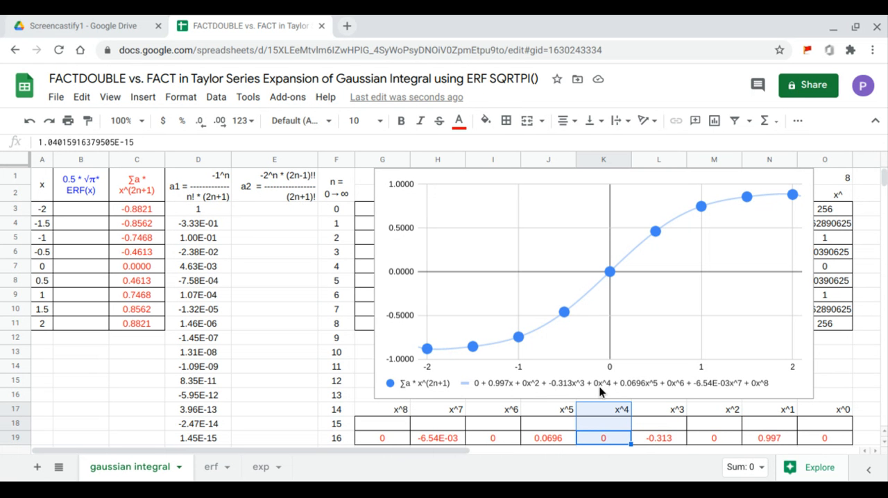
{"action": "left_click_drag", "start_coordinate": [547, 442], "coordinate": [555, 410]}
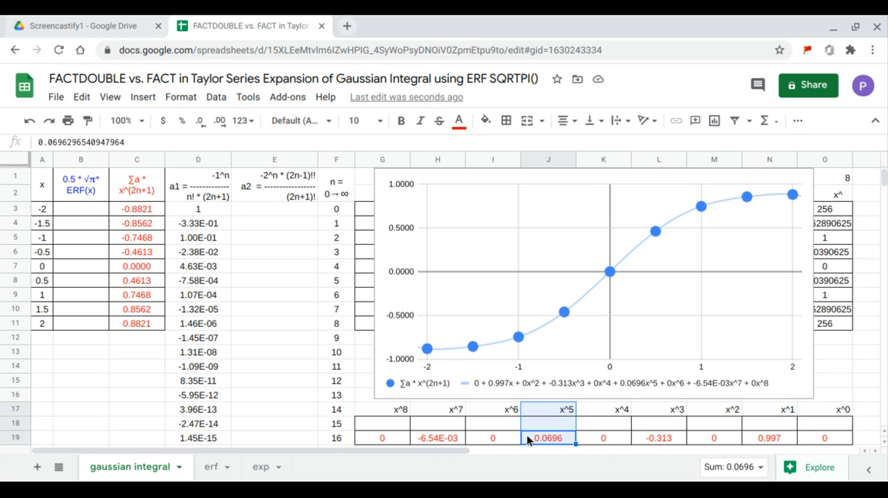
{"action": "left_click_drag", "start_coordinate": [503, 436], "coordinate": [512, 411]}
{"action": "left_click", "coordinate": [441, 438]}
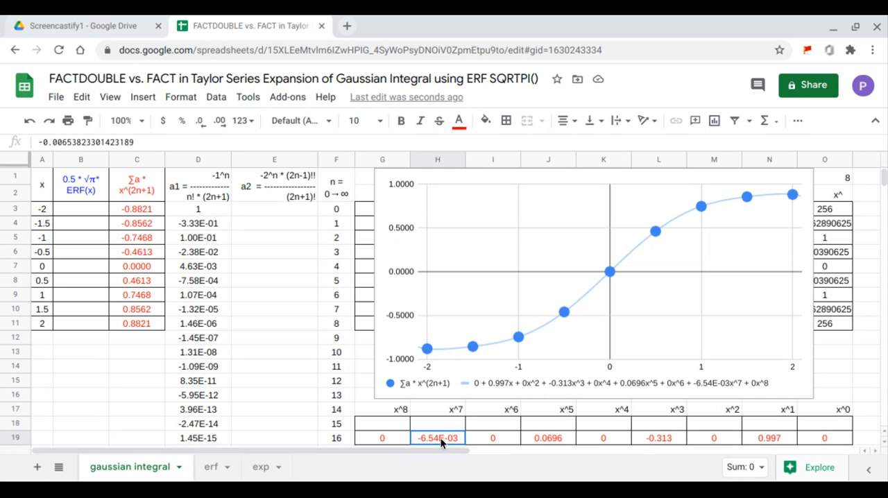
{"action": "left_click_drag", "start_coordinate": [440, 438], "coordinate": [444, 423]}
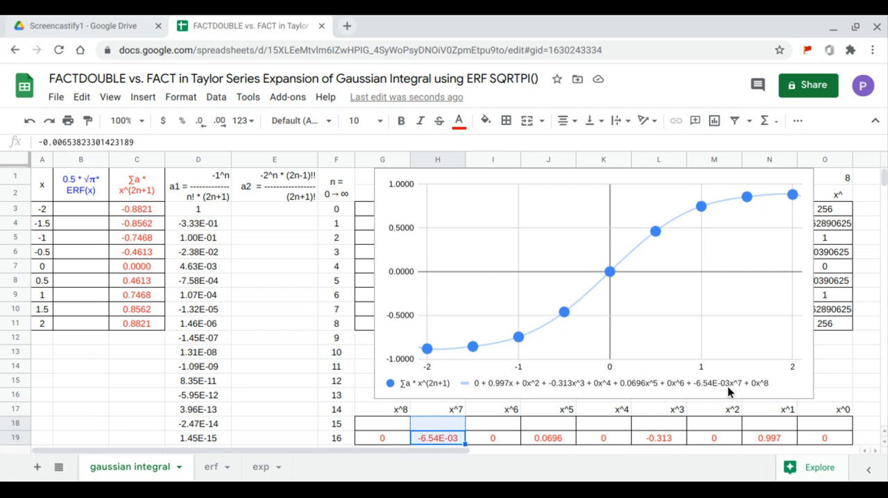
{"action": "left_click_drag", "start_coordinate": [395, 438], "coordinate": [402, 418]}
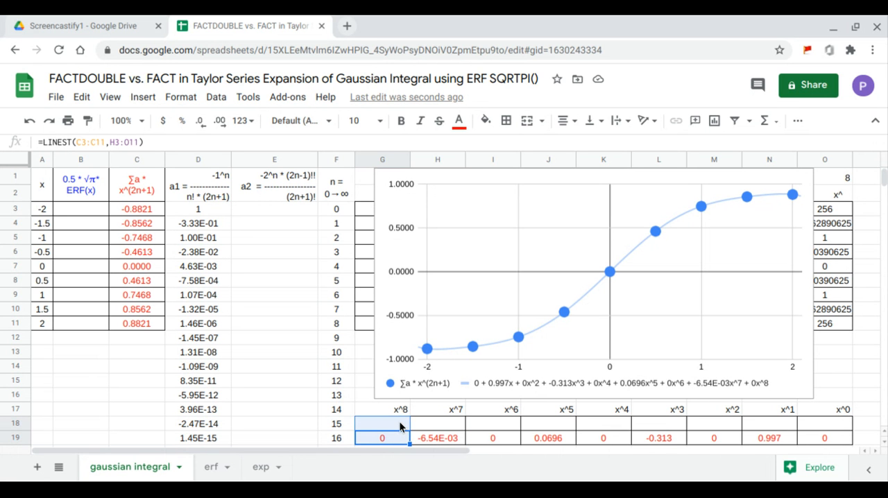
Enter the a2 coefficient formula in E3 as =ARRAYFORMULA(-2^F3:F19*FACTDOUBLE(2*F3:F19-1)/FACT(2*F3:F19+1))
{"action": "left_click", "coordinate": [290, 218]}
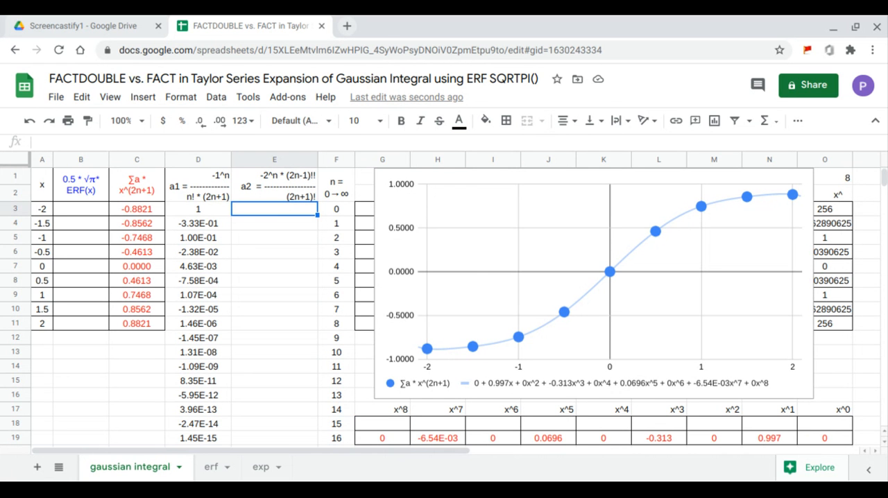
{"action": "type", "text": "=ARRAYFORMULA("}
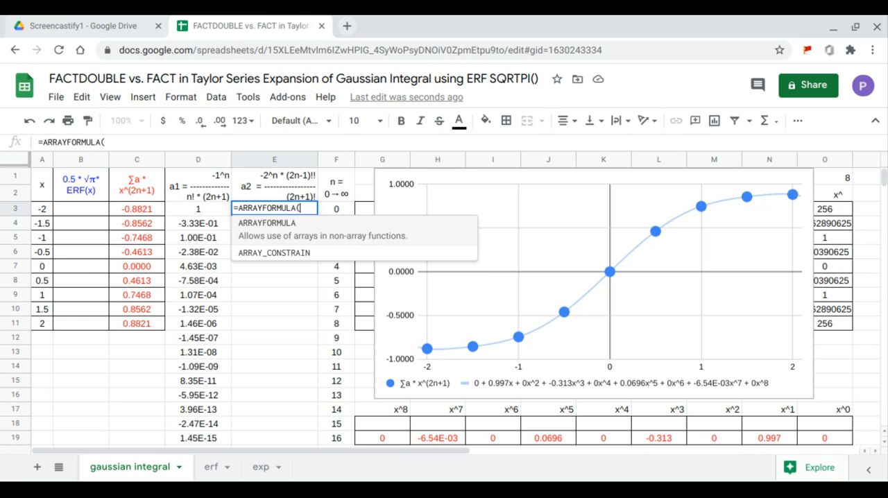
{"action": "type", "text": "-"}
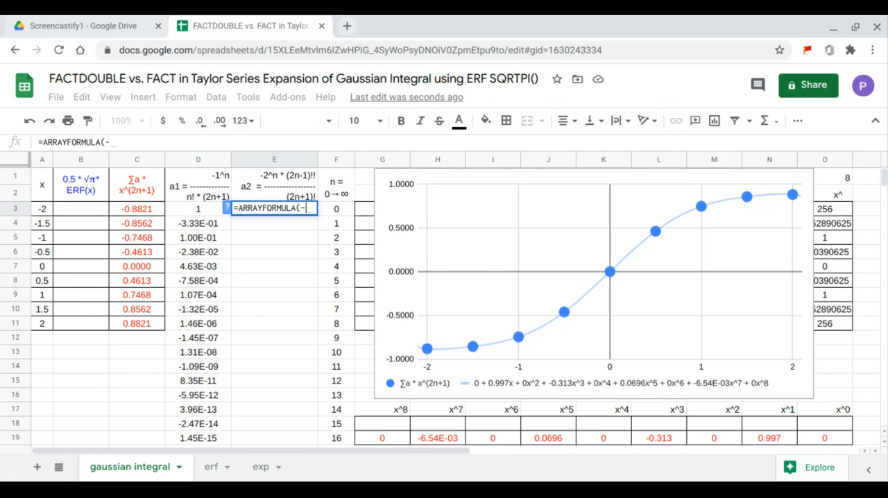
{"action": "type", "text": "2^"}
{"action": "left_click_drag", "start_coordinate": [349, 434], "coordinate": [341, 219]}
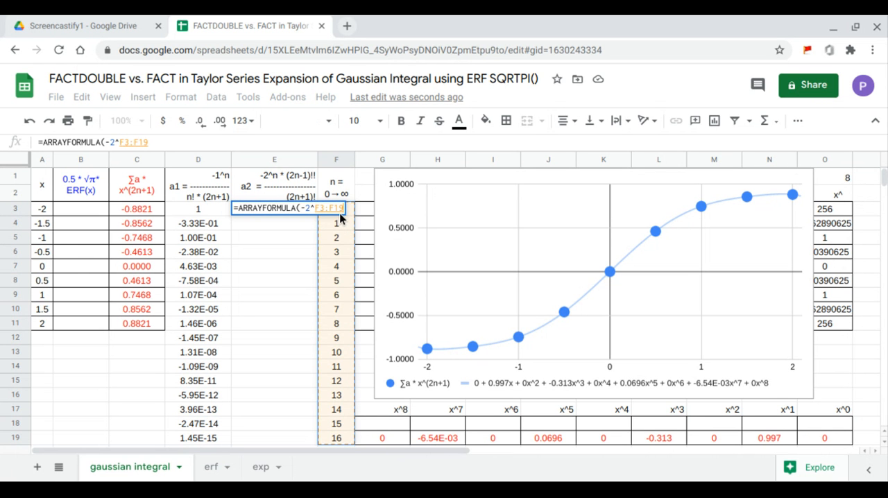
{"action": "type", "text": "*"}
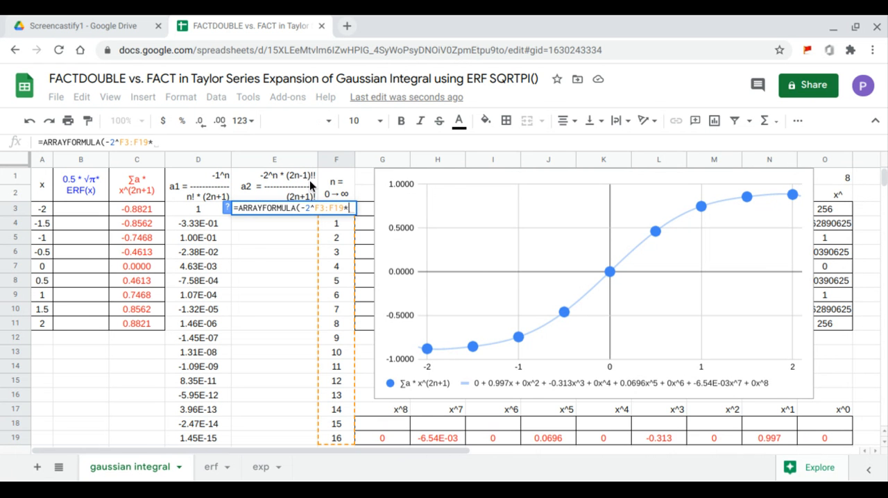
{"action": "type", "text": "f"}
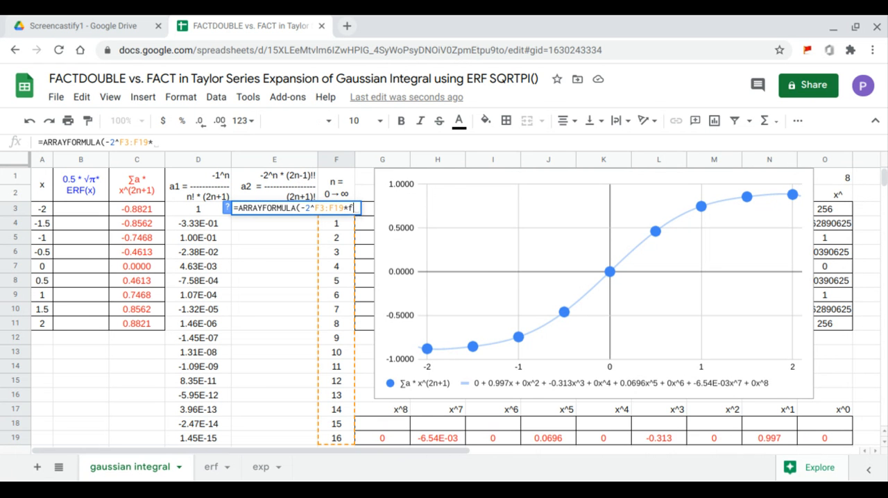
{"action": "type", "text": "act"}
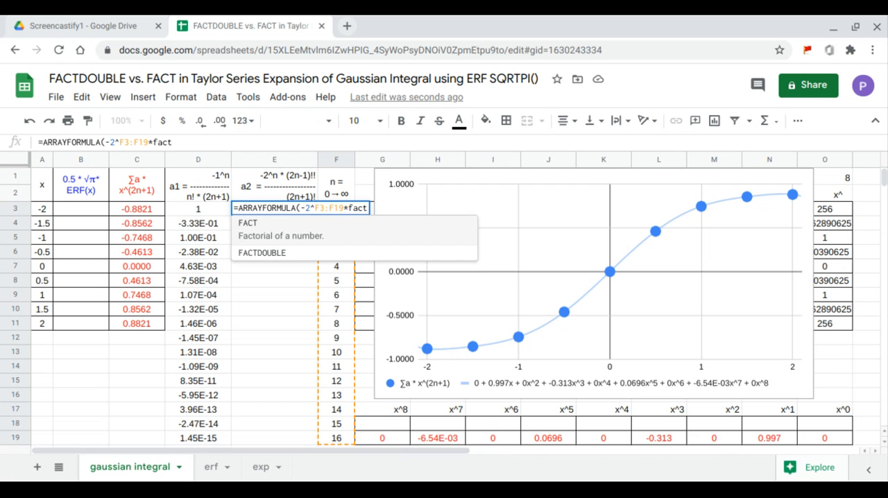
{"action": "left_click", "coordinate": [308, 254]}
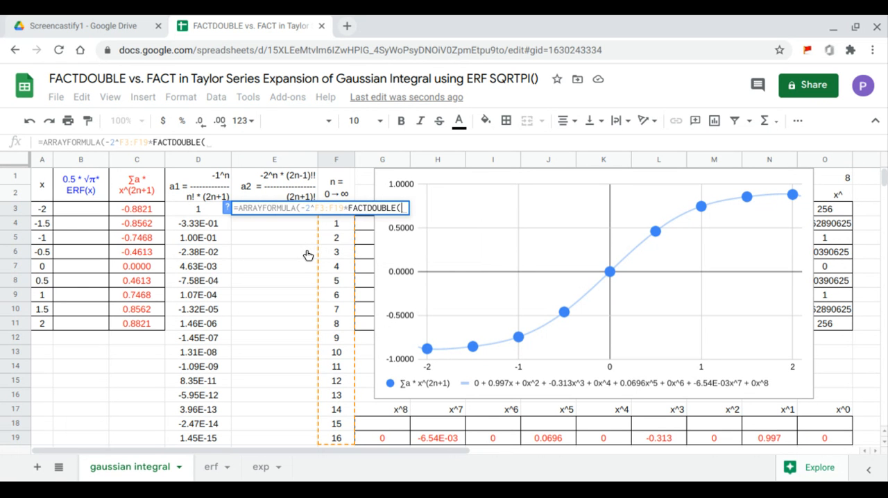
{"action": "type", "text": "2*"}
{"action": "left_click_drag", "start_coordinate": [334, 436], "coordinate": [337, 212]}
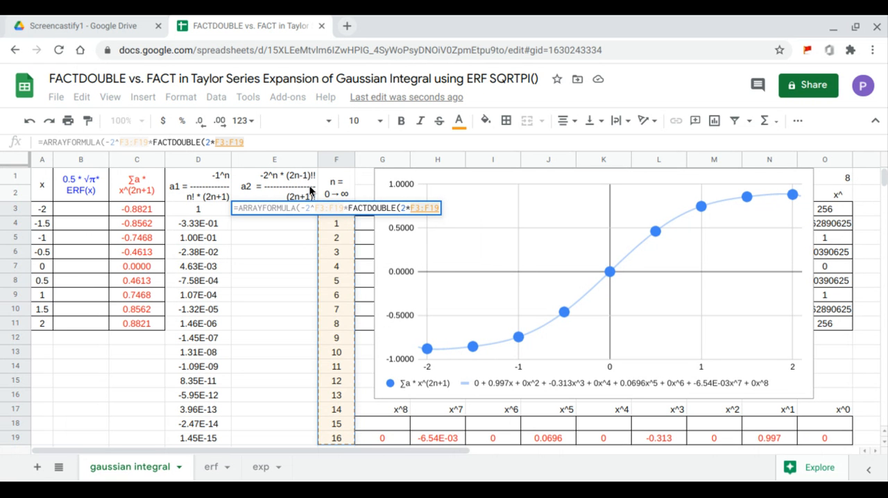
{"action": "type", "text": "-1"}
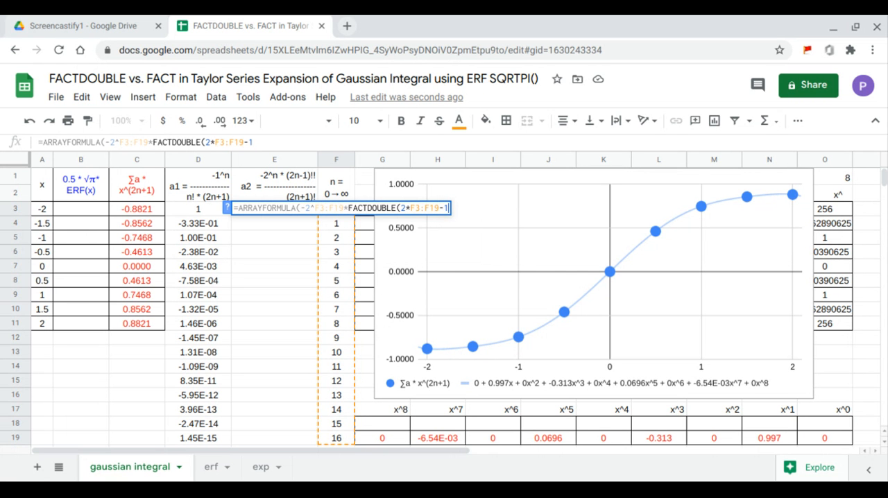
{"action": "type", "text": ")/"}
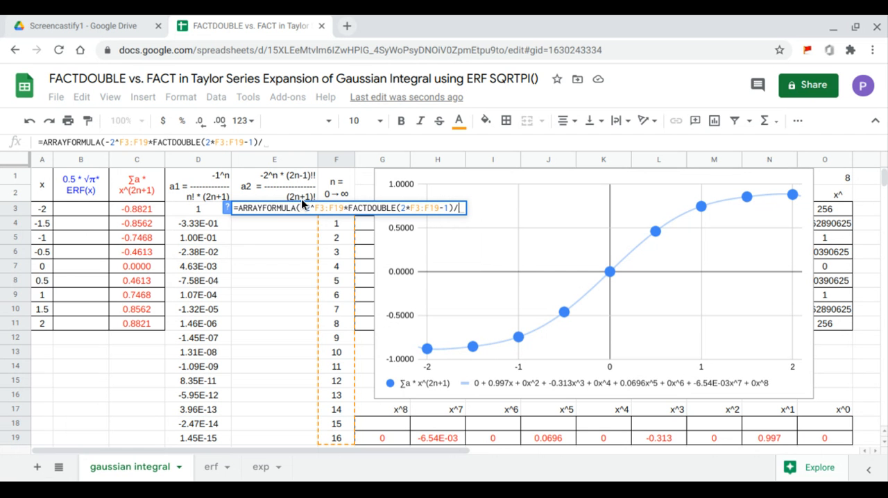
{"action": "type", "text": "FACT("}
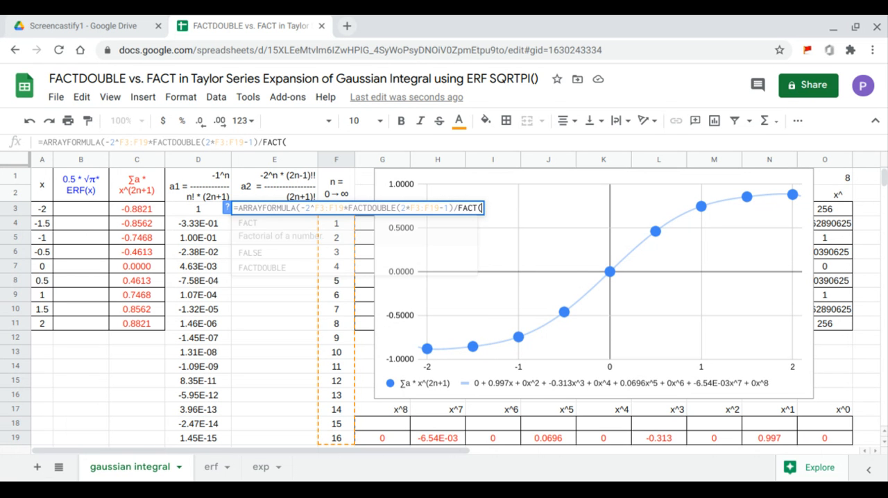
{"action": "type", "text": "2*"}
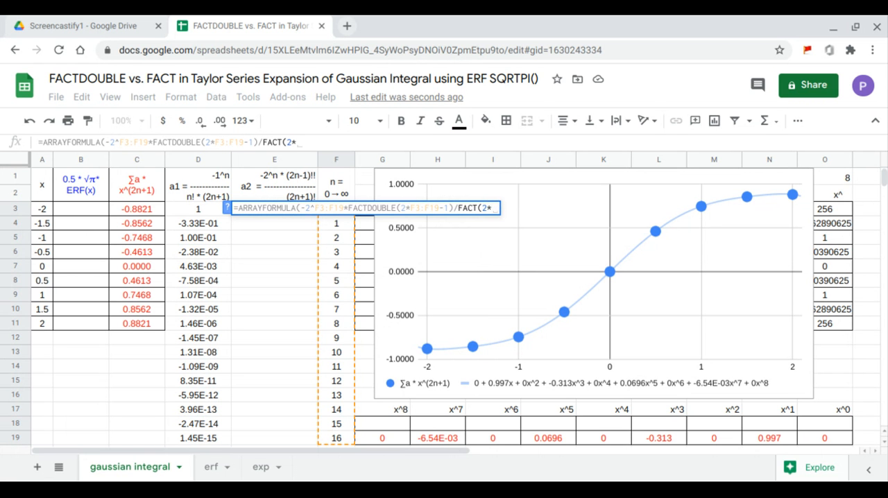
{"action": "left_click_drag", "start_coordinate": [333, 436], "coordinate": [332, 212]}
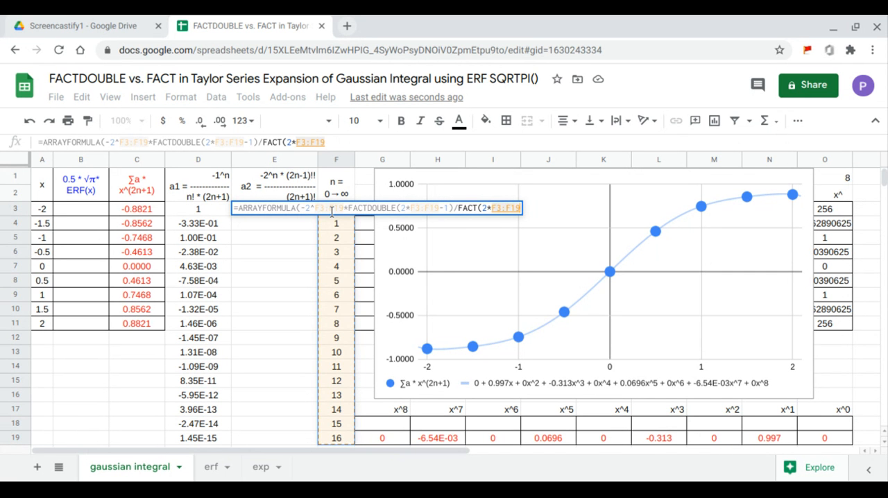
{"action": "type", "text": "+"}
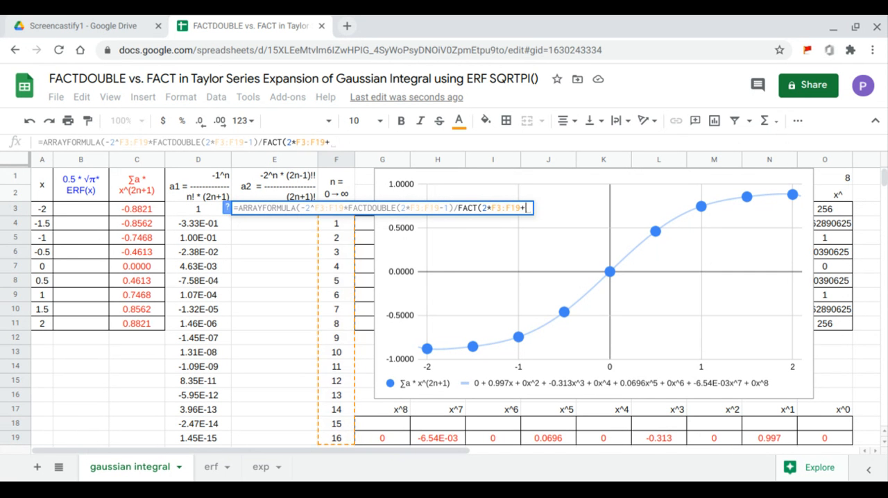
{"action": "type", "text": "1)"}
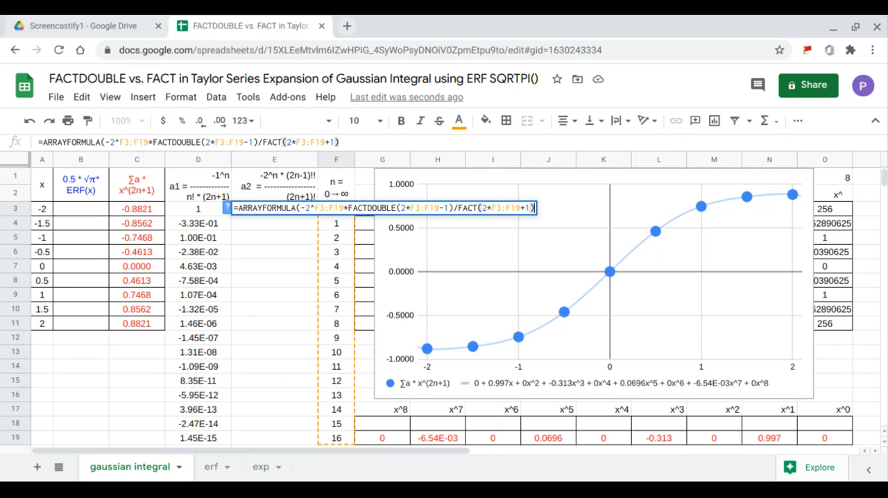
{"action": "key", "text": "Return"}
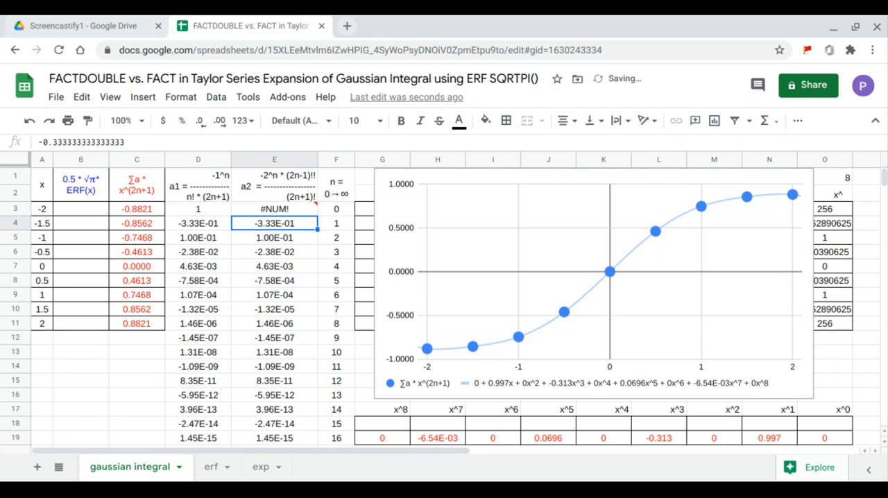
Wrap the a2 coefficient calculation in E3 in IFERROR with a fallback value of 1, inside the ARRAYFORMULA
{"action": "left_click_drag", "start_coordinate": [200, 224], "coordinate": [267, 442]}
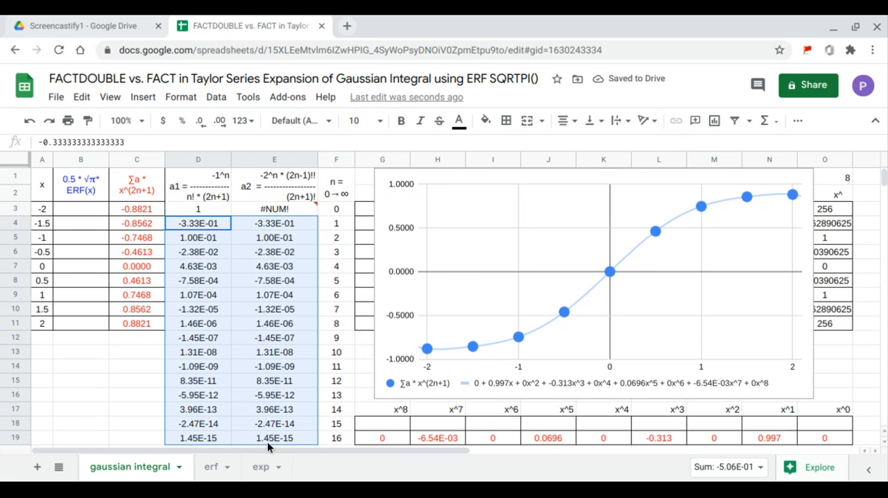
{"action": "left_click", "coordinate": [274, 209]}
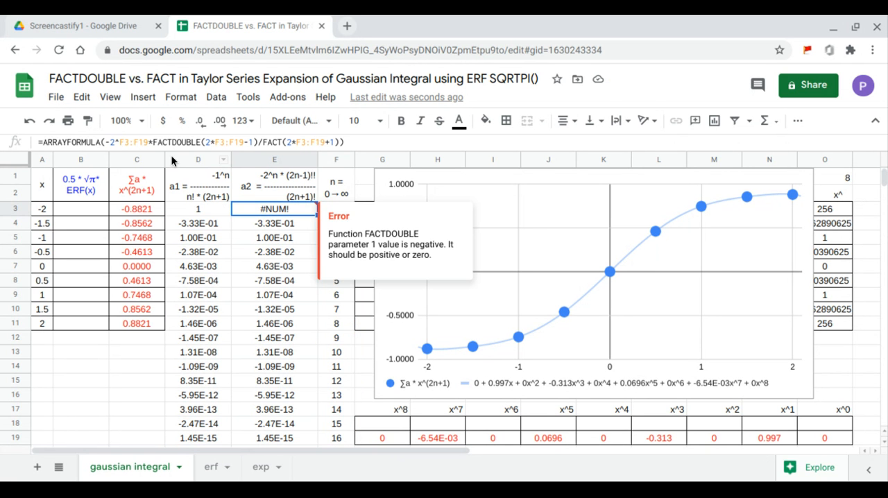
{"action": "left_click", "coordinate": [102, 142]}
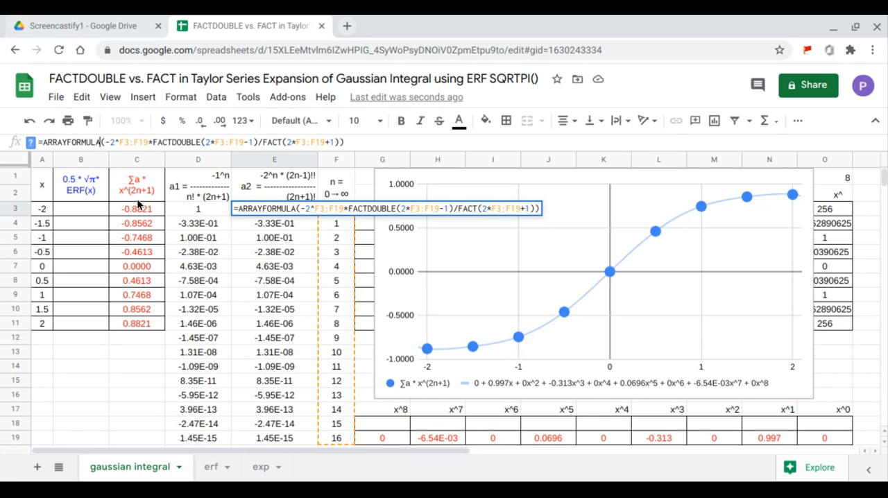
{"action": "type", "text": "ifer"}
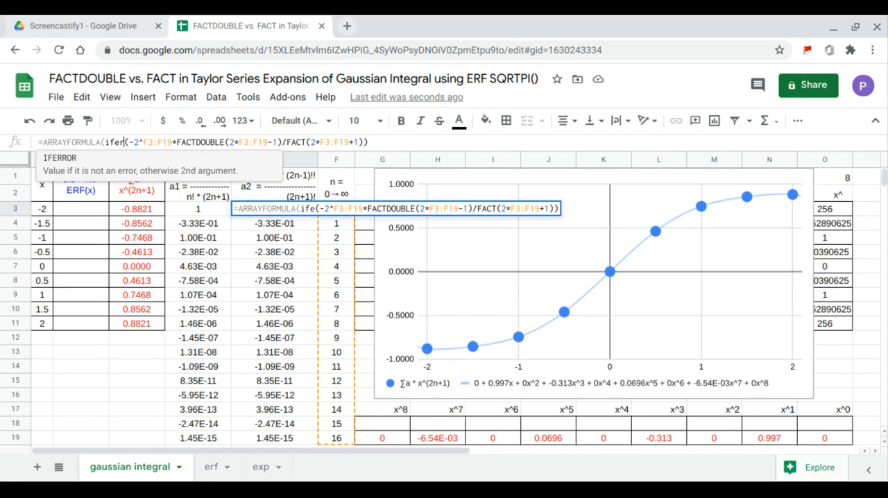
{"action": "key", "text": "Tab"}
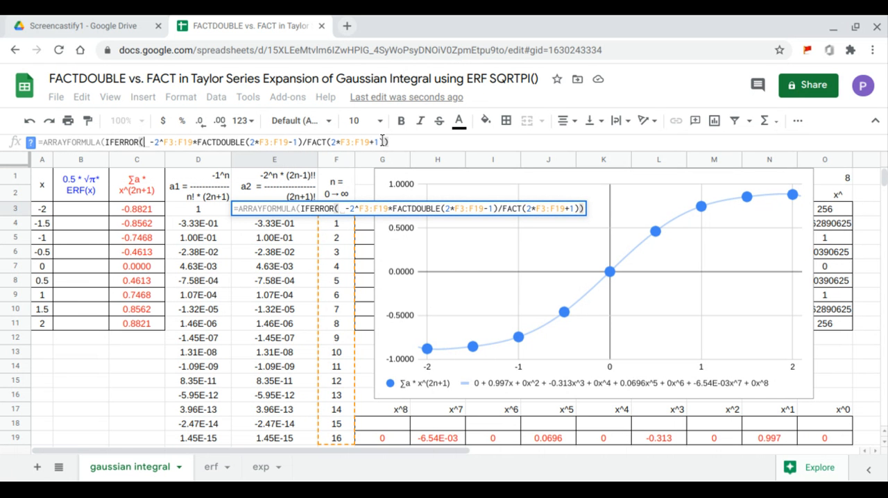
{"action": "left_click", "coordinate": [382, 142]}
{"action": "left_click", "coordinate": [378, 143]}
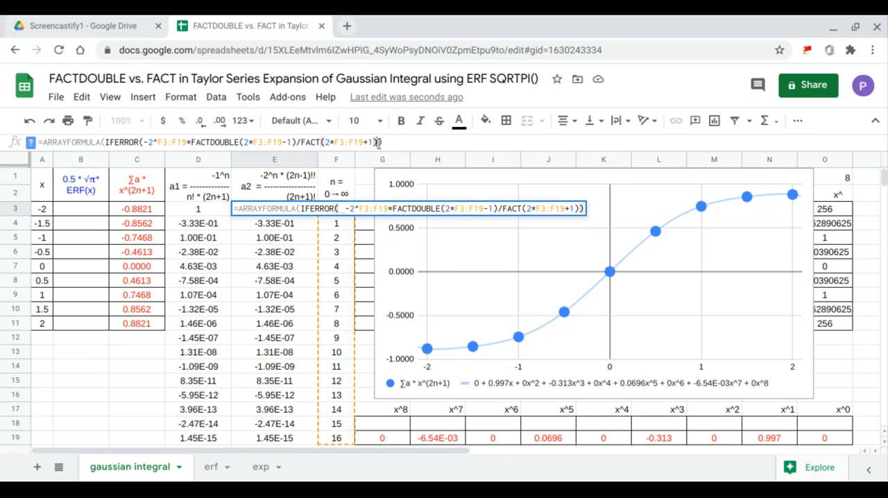
{"action": "type", "text": ",1"}
{"action": "key", "text": "Return"}
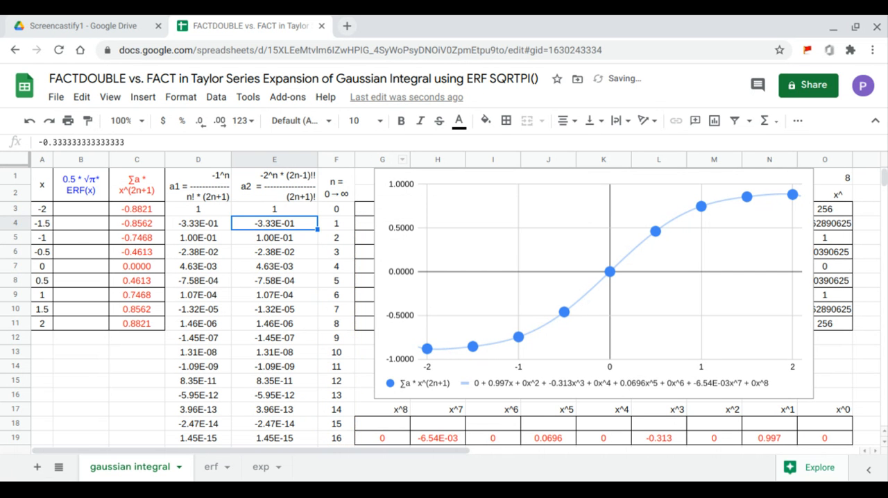
Compare the a1 and a2 coefficients and change the SERIESSUM coefficient range in C3 to E3:E19
{"action": "left_click_drag", "start_coordinate": [190, 207], "coordinate": [276, 439]}
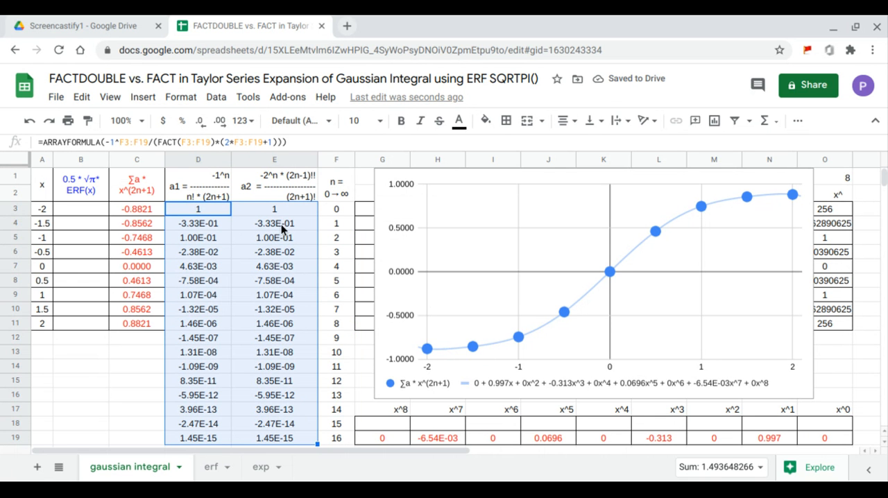
{"action": "left_click_drag", "start_coordinate": [283, 217], "coordinate": [290, 296]}
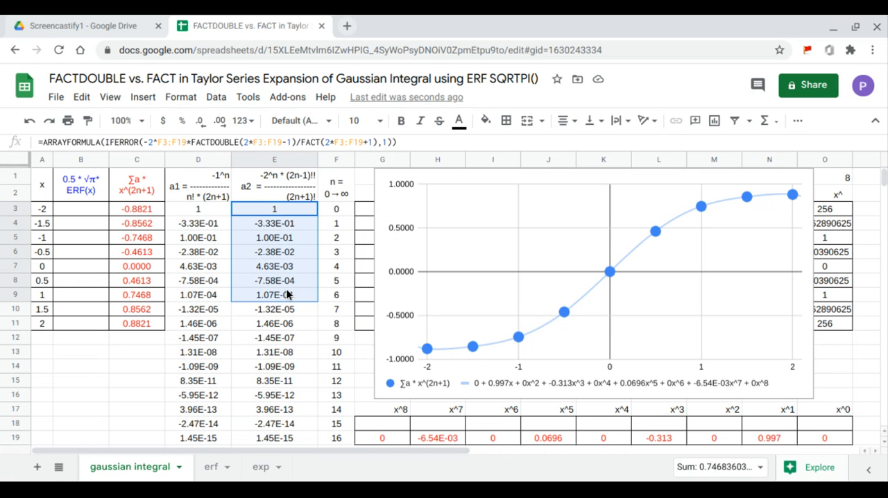
{"action": "left_click", "coordinate": [148, 211]}
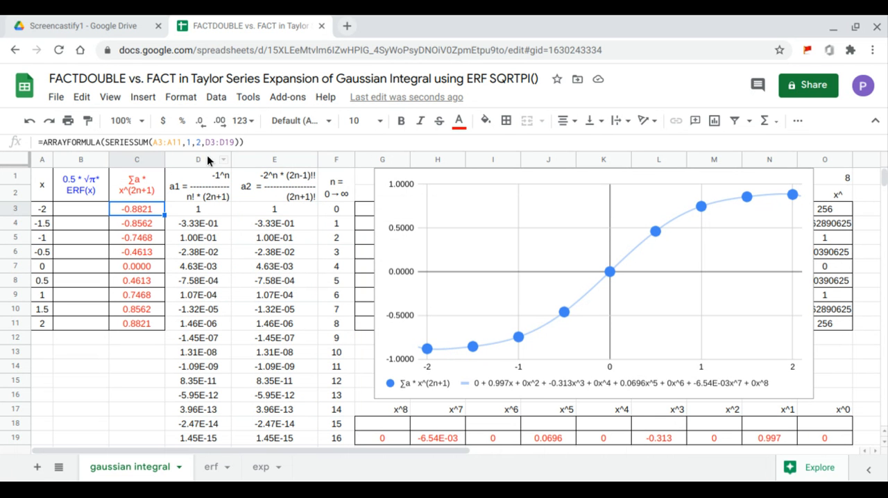
{"action": "mouse_move", "coordinate": [237, 142]}
{"action": "left_mouse_down"}
{"action": "mouse_move", "coordinate": [198, 143]}
{"action": "mouse_move", "coordinate": [240, 143]}
{"action": "left_mouse_up"}
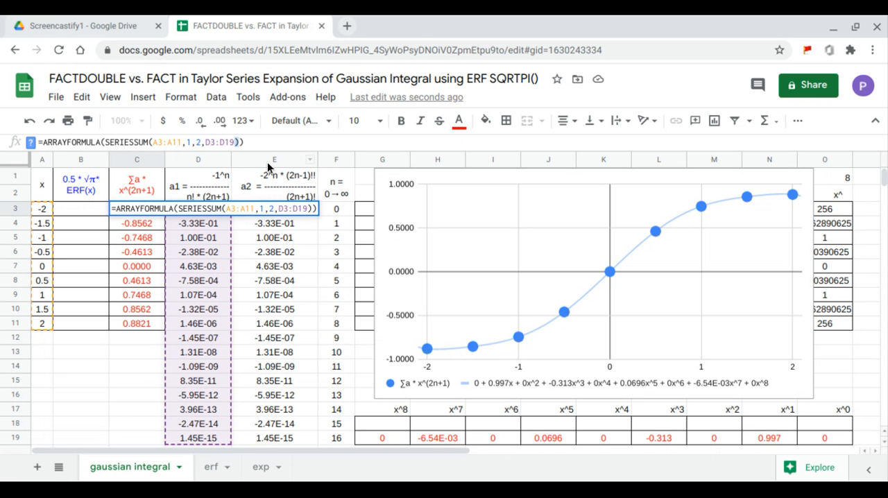
{"action": "key", "text": "BackSpace"}
{"action": "key", "text": "BackSpace"}
{"action": "key", "text": "BackSpace"}
{"action": "key", "text": "BackSpace"}
{"action": "key", "text": "BackSpace"}
{"action": "key", "text": "BackSpace"}
{"action": "key", "text": "BackSpace"}
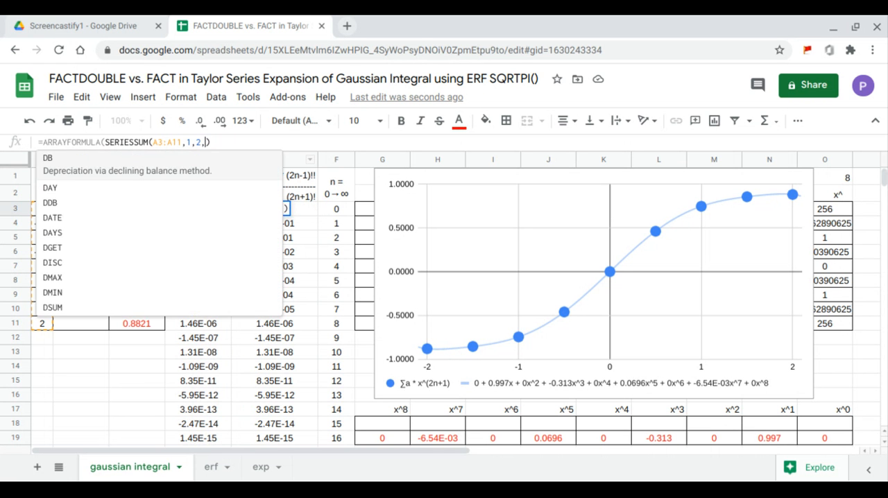
{"action": "left_click_drag", "start_coordinate": [285, 438], "coordinate": [281, 209]}
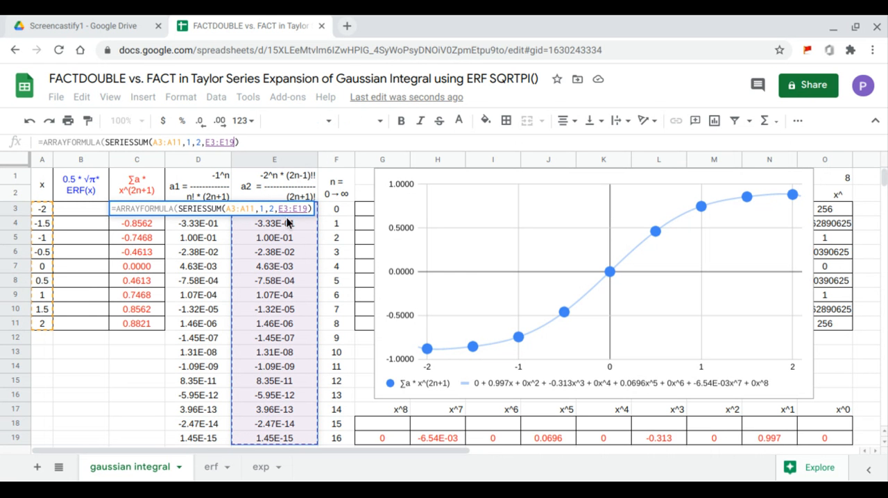
{"action": "key", "text": "Return"}
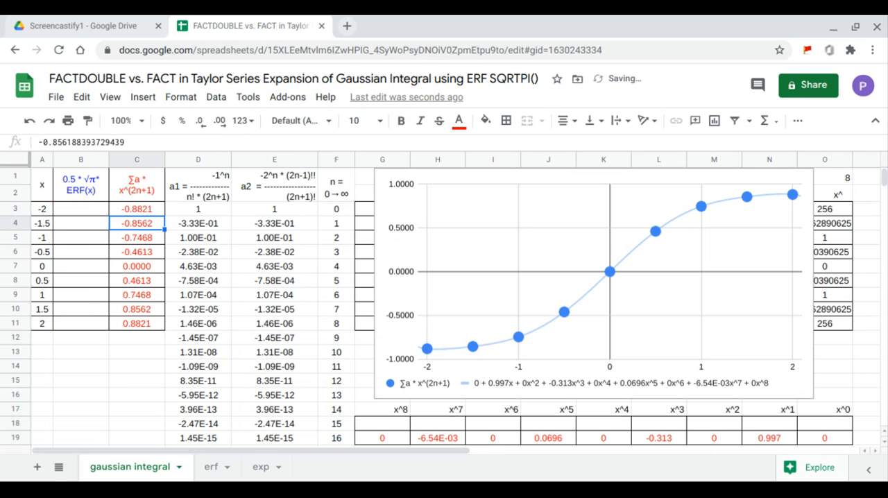
Check the series sums in C3:C11 and the x^1, x^3, x^5 and x^7 LINEST coefficients against the chart's trendline equation
{"action": "left_click_drag", "start_coordinate": [137, 209], "coordinate": [149, 323]}
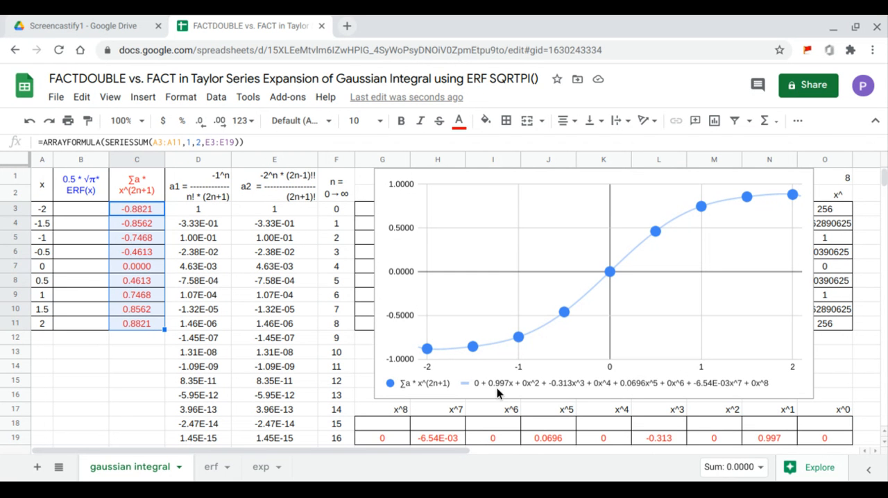
{"action": "left_click_drag", "start_coordinate": [764, 441], "coordinate": [769, 410]}
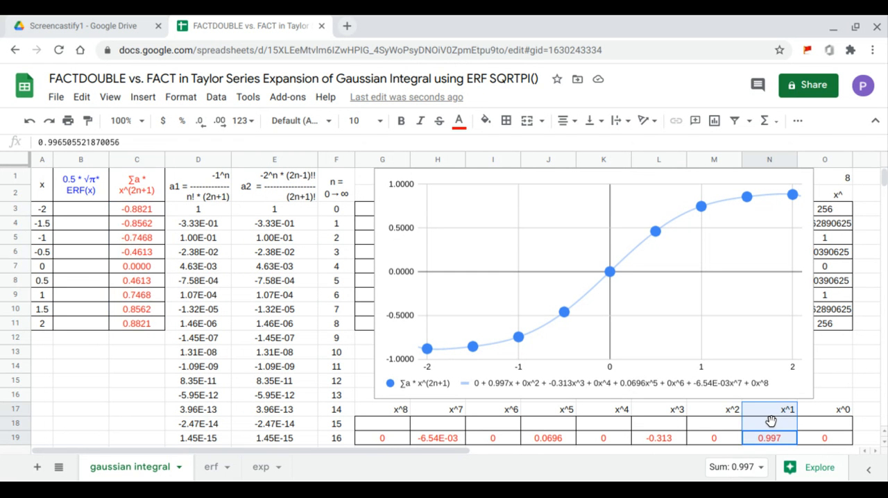
{"action": "left_click_drag", "start_coordinate": [663, 439], "coordinate": [661, 409]}
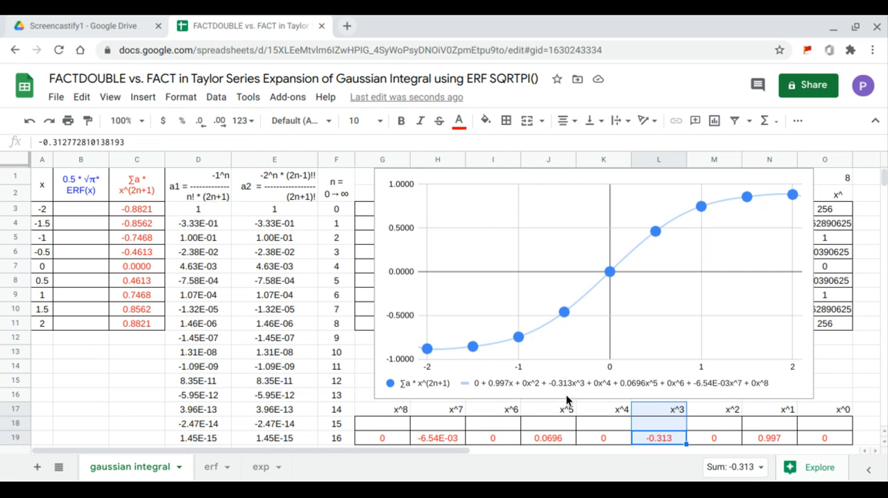
{"action": "left_click_drag", "start_coordinate": [556, 443], "coordinate": [552, 412]}
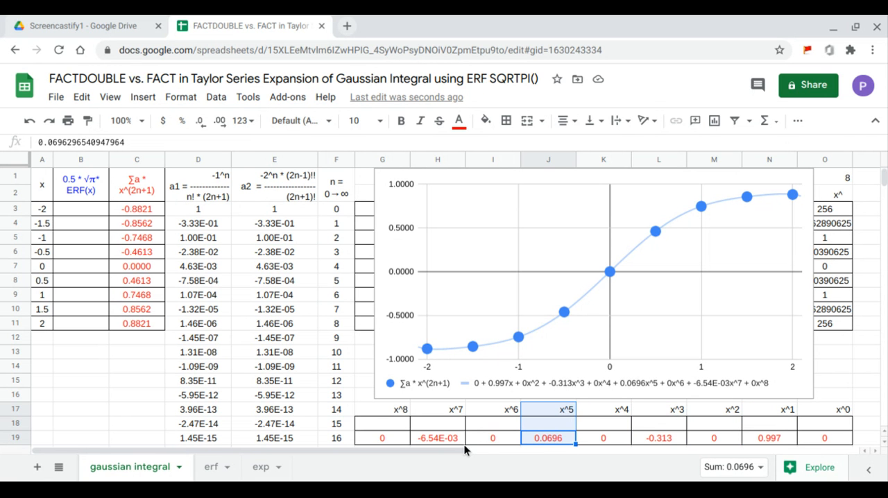
{"action": "left_click_drag", "start_coordinate": [450, 439], "coordinate": [456, 413]}
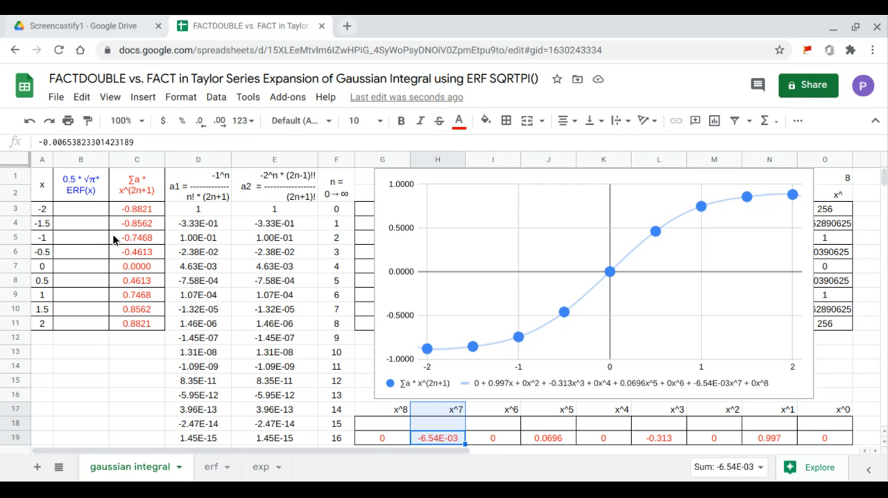
Fill the blue series from B3 with =ARRAYFORMULA(ERF(A3:A11))
{"action": "left_click", "coordinate": [95, 215]}
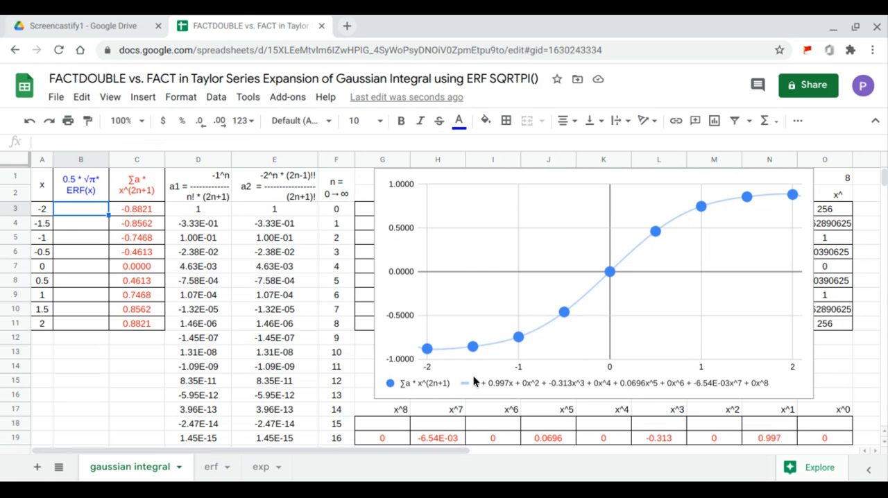
{"action": "type", "text": "="}
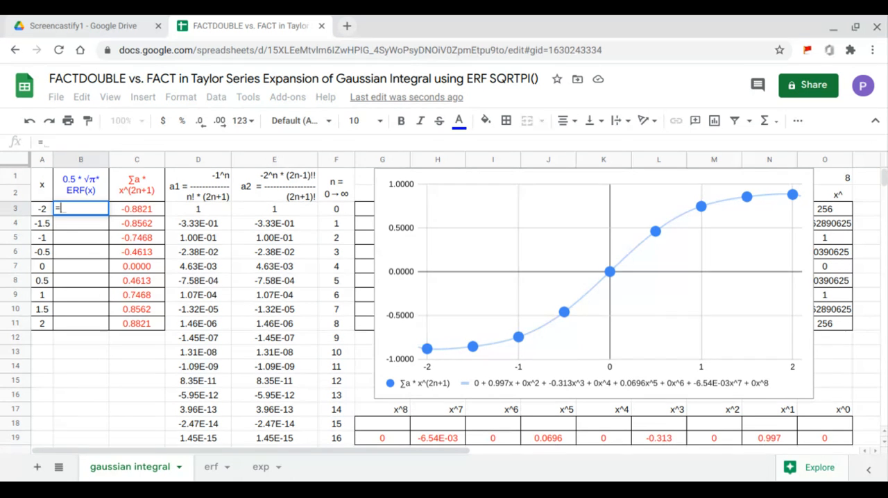
{"action": "type", "text": "ar"}
{"action": "key", "text": "Tab"}
{"action": "type", "text": "erf("}
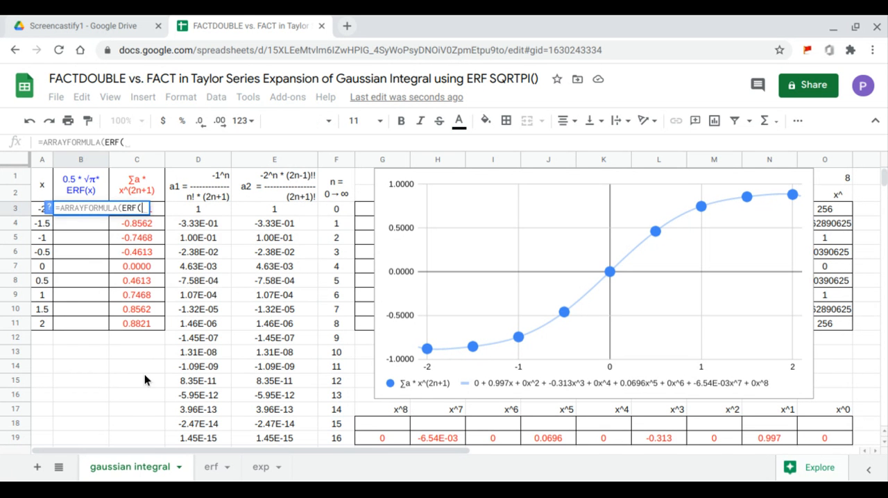
{"action": "left_click_drag", "start_coordinate": [43, 325], "coordinate": [45, 216]}
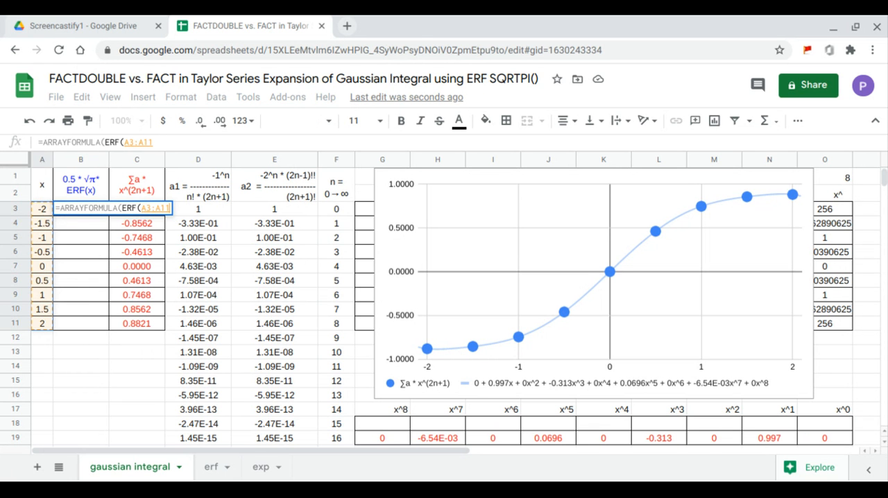
{"action": "key", "text": "Return"}
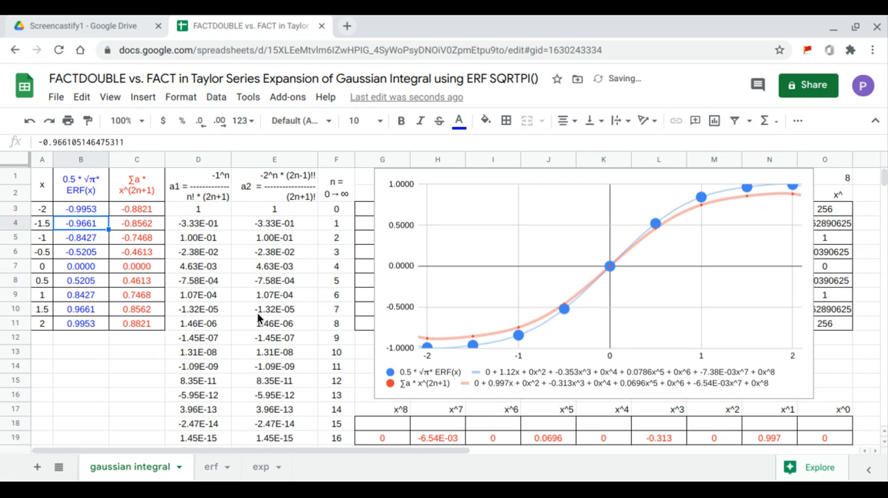
Review the scatter chart's setup, including its data range, X-axis and the two plotted series
{"action": "left_click", "coordinate": [765, 227]}
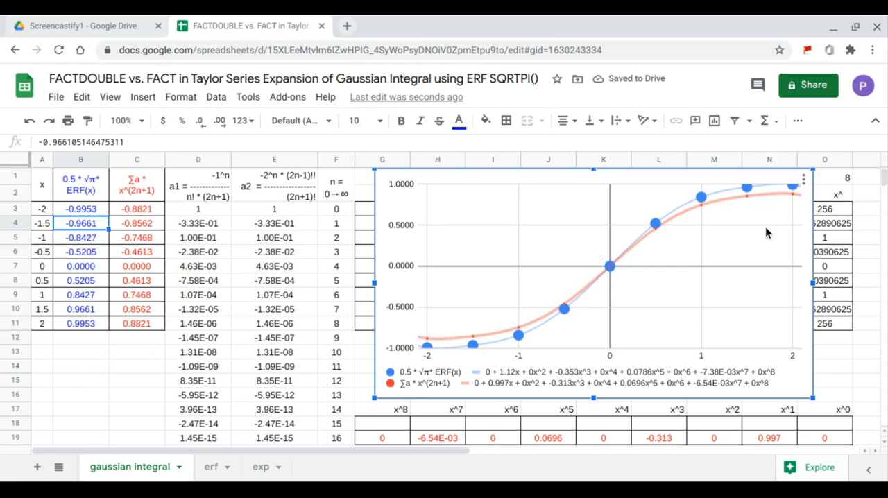
{"action": "left_click", "coordinate": [803, 179]}
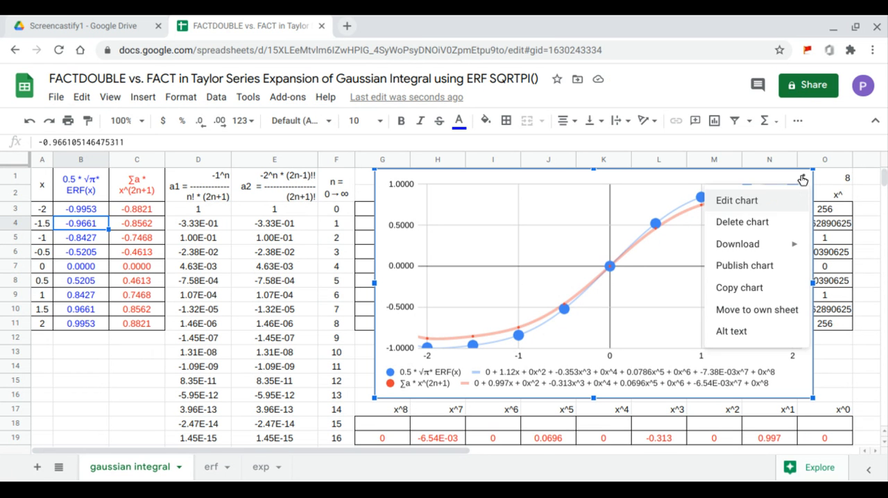
{"action": "left_click", "coordinate": [767, 204]}
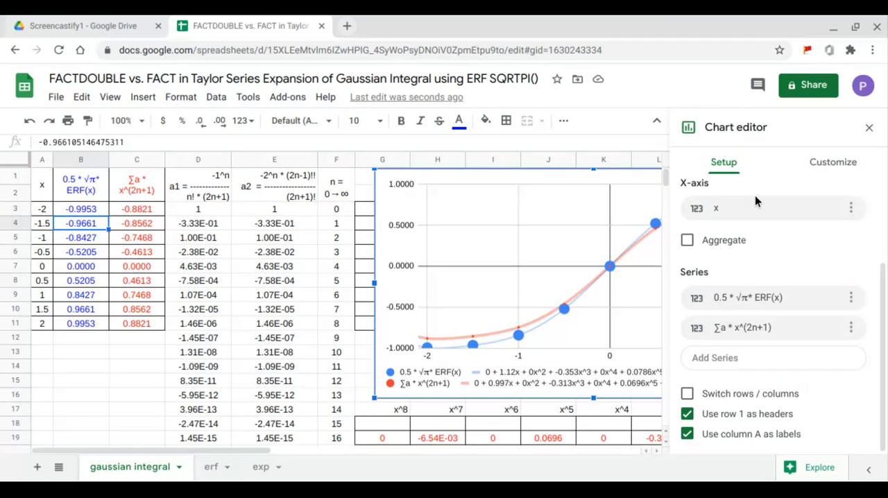
{"action": "scroll", "coordinate": [751, 205], "scroll_direction": "up", "scroll_amount": 3}
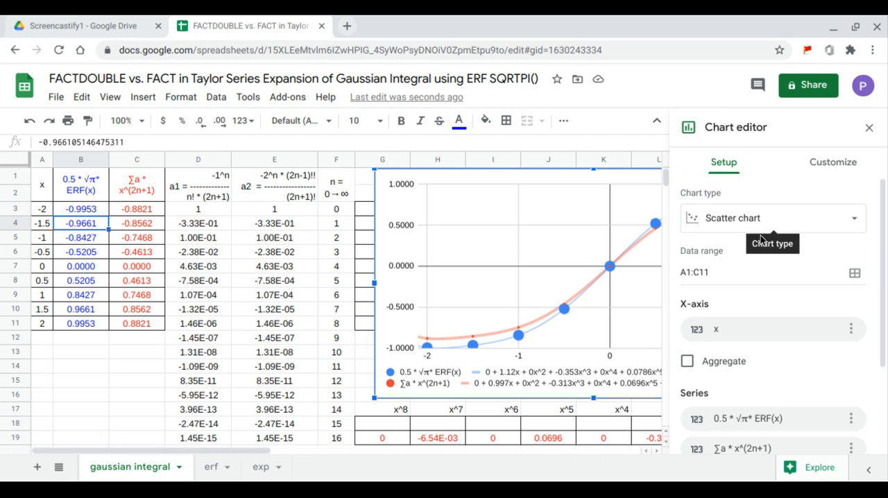
{"action": "left_click", "coordinate": [870, 129]}
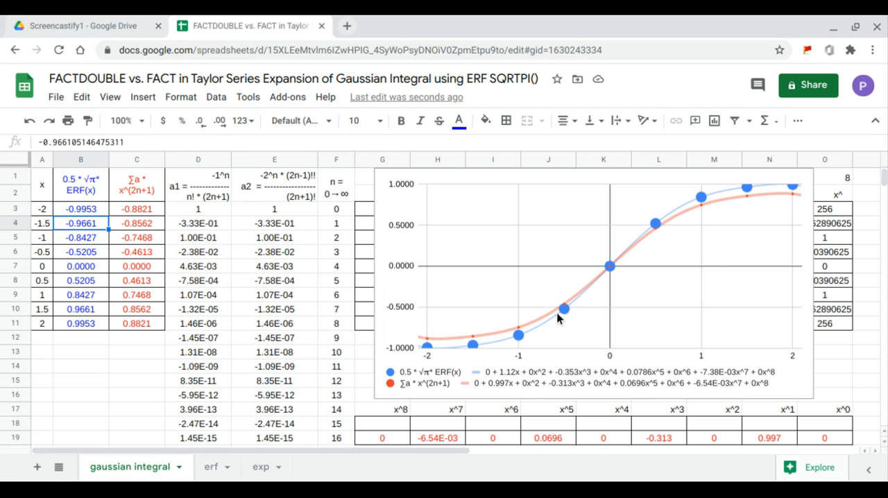
Scale the blue ERF series by SQRTPI(1), making the B3 formula =ARRAYFORMULA(SQRTPI(1)*ERF(A3:A11))
{"action": "left_click", "coordinate": [82, 211]}
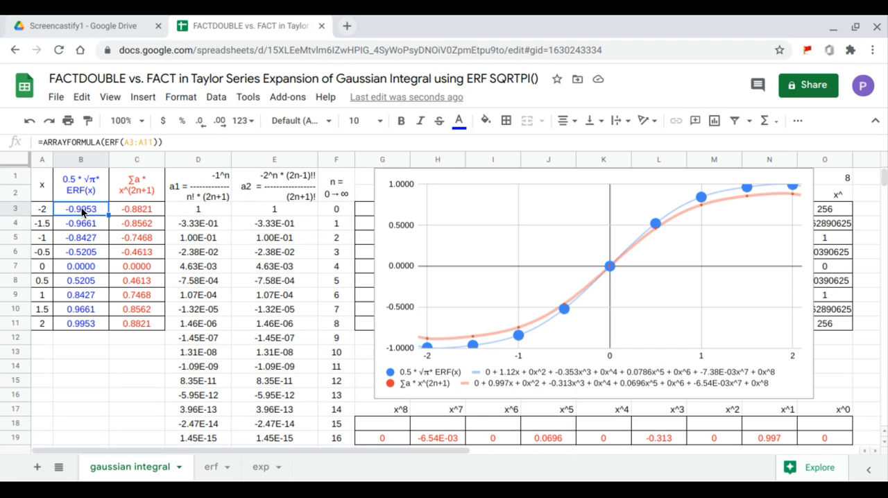
{"action": "left_click", "coordinate": [103, 143]}
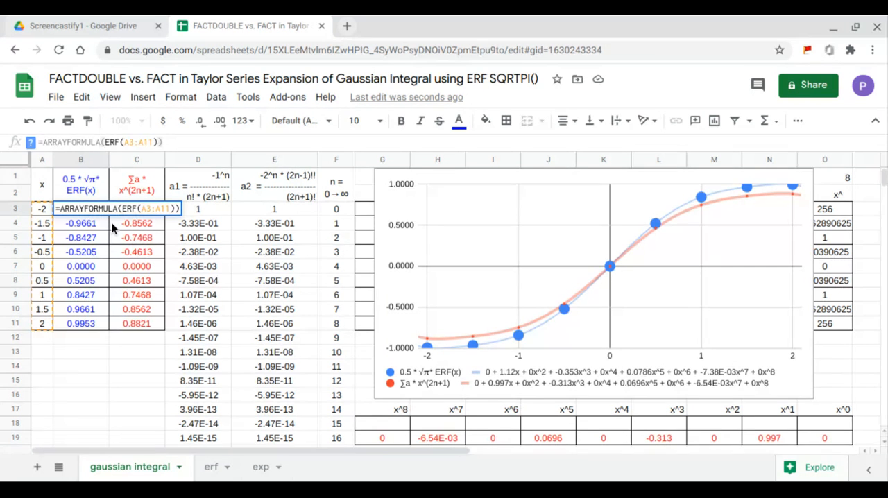
{"action": "type", "text": "*"}
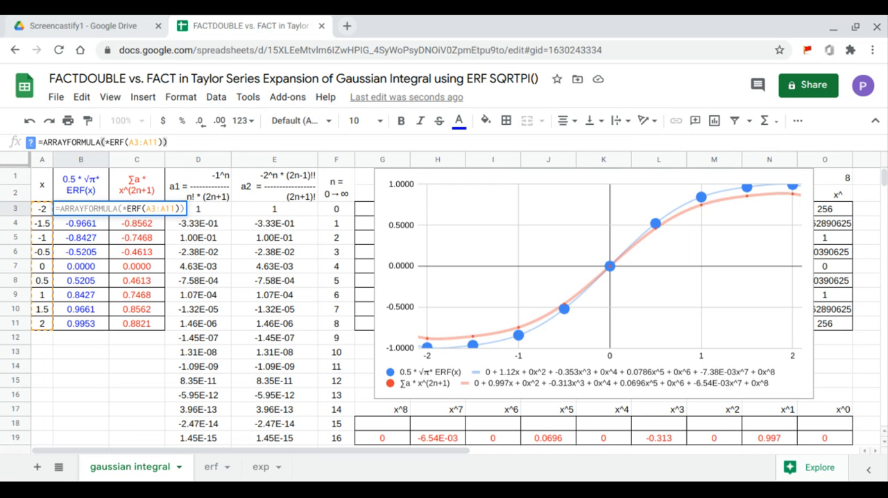
{"action": "type", "text": "sqr"}
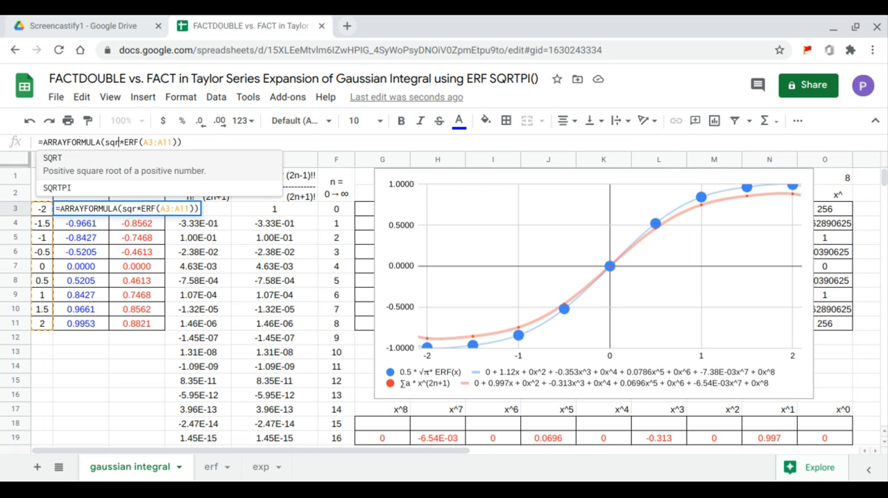
{"action": "left_click", "coordinate": [81, 189]}
{"action": "type", "text": "1"}
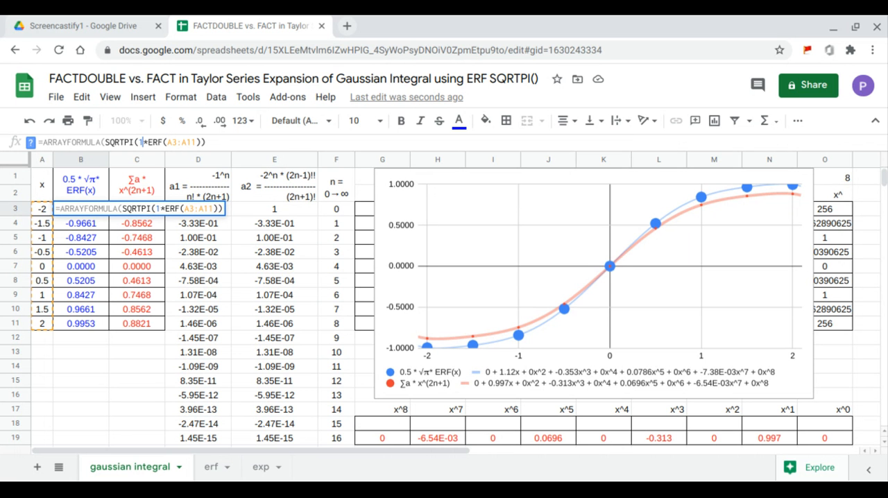
{"action": "type", "text": ")"}
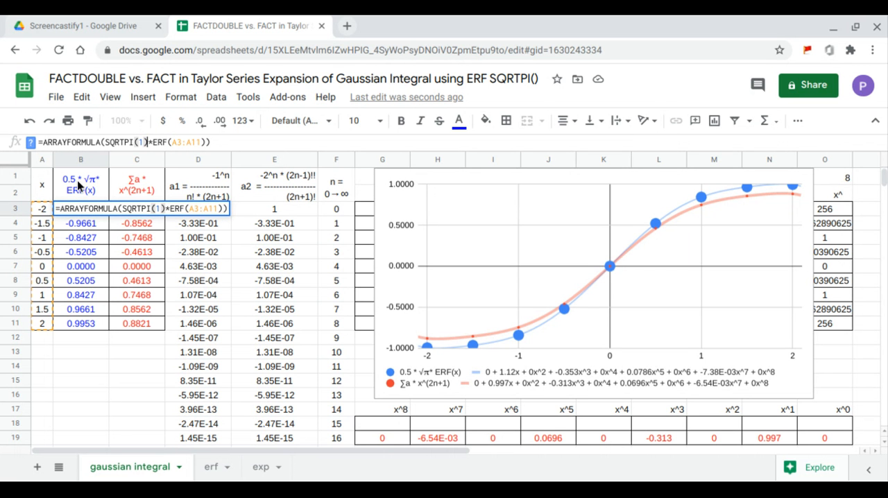
{"action": "key", "text": "Return"}
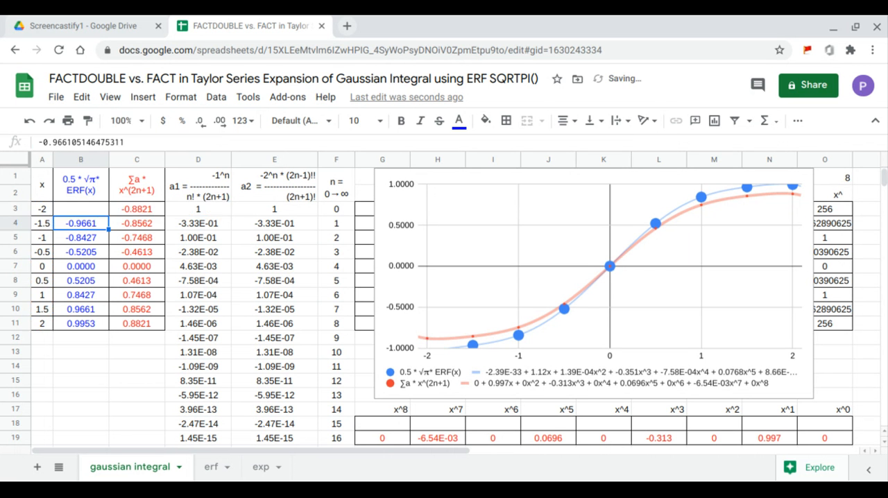
Add a leading 0.5 factor to the B3 formula, making it =ARRAYFORMULA(0.5*SQRTPI(1)*ERF(A3:A11))
{"action": "left_click", "coordinate": [87, 211]}
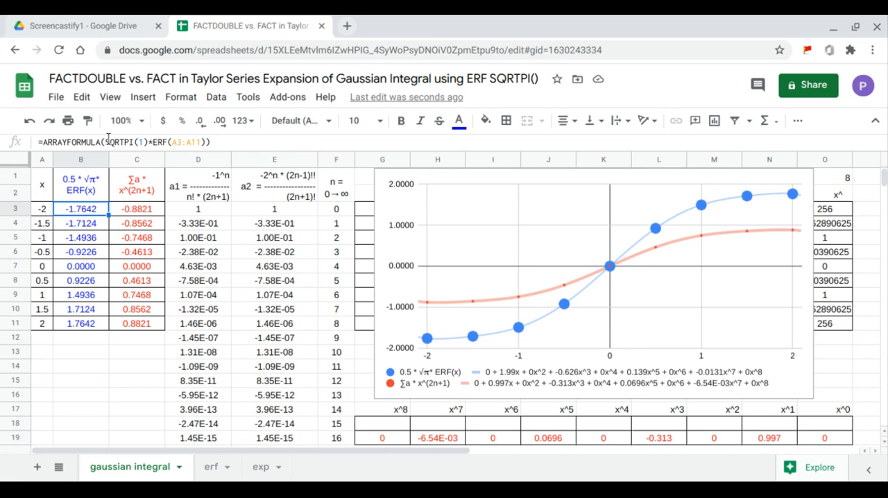
{"action": "left_click", "coordinate": [104, 143]}
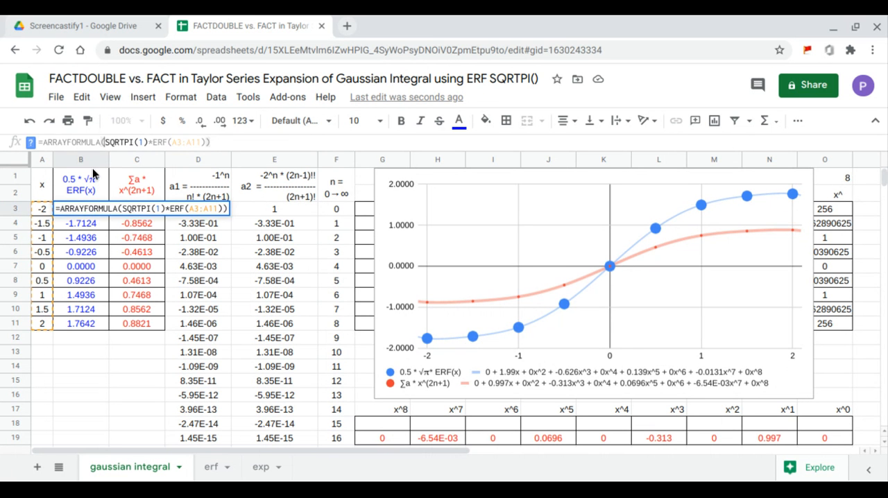
{"action": "type", "text": "0."}
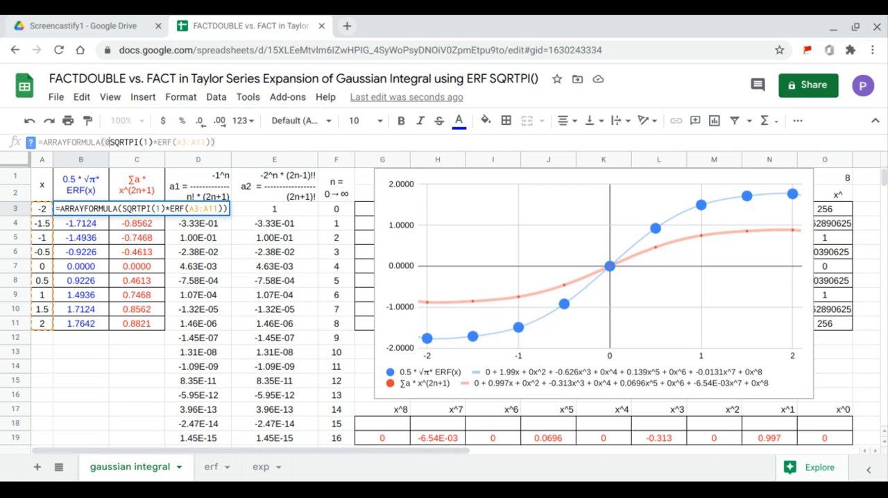
{"action": "type", "text": "5*"}
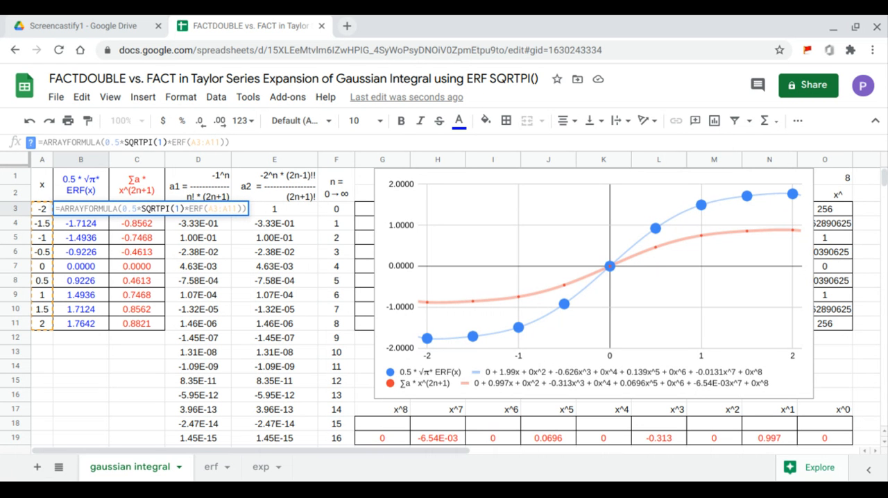
{"action": "key", "text": "Return"}
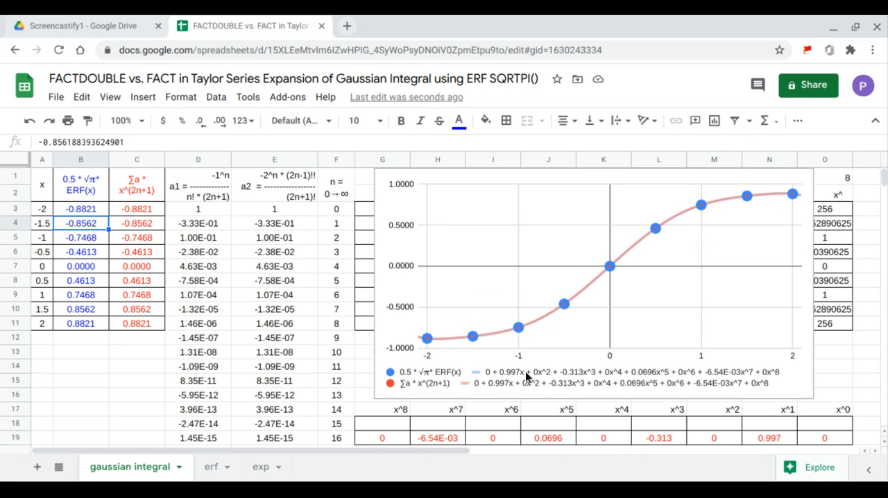
Move the chart off the powers table, fit the blue series in G18 with =LINEST(B3:B11,H3:O11), and move the chart back
{"action": "left_click", "coordinate": [388, 320]}
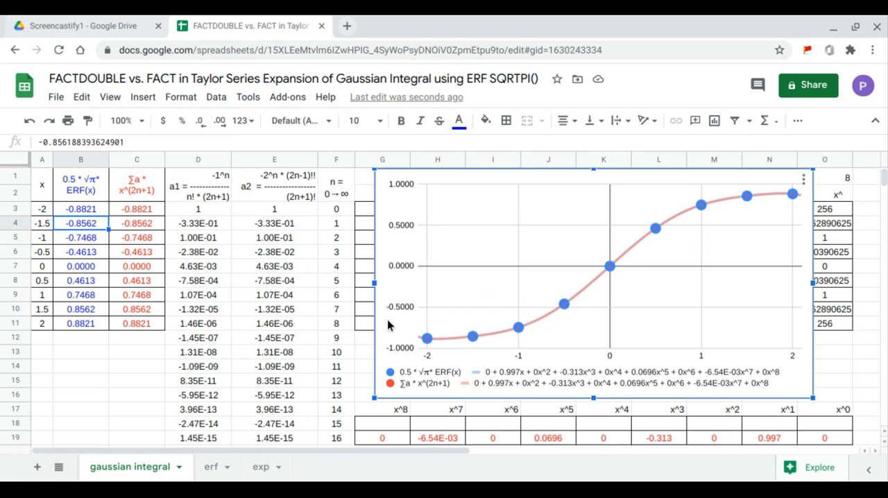
{"action": "left_click_drag", "start_coordinate": [387, 324], "coordinate": [877, 339]}
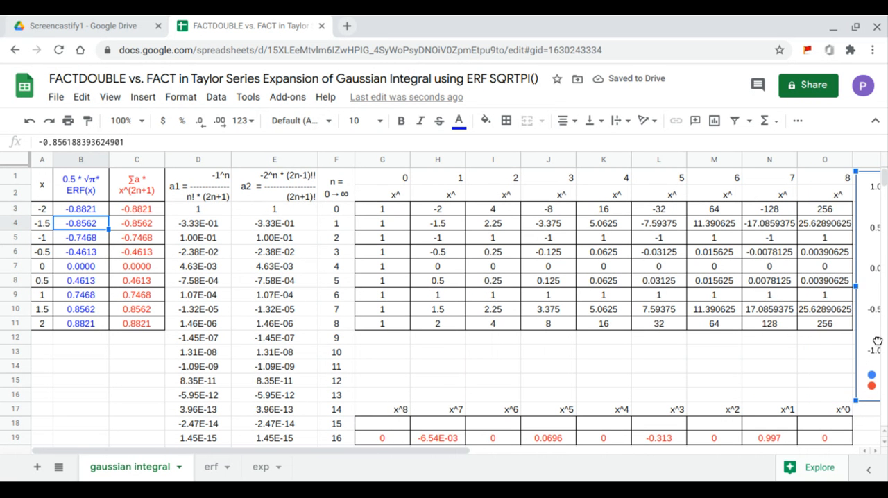
{"action": "left_click", "coordinate": [403, 425]}
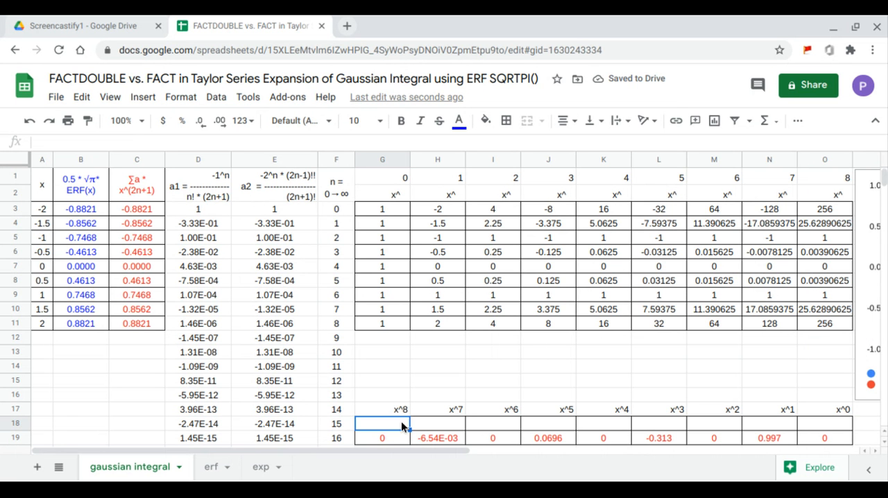
{"action": "type", "text": "="}
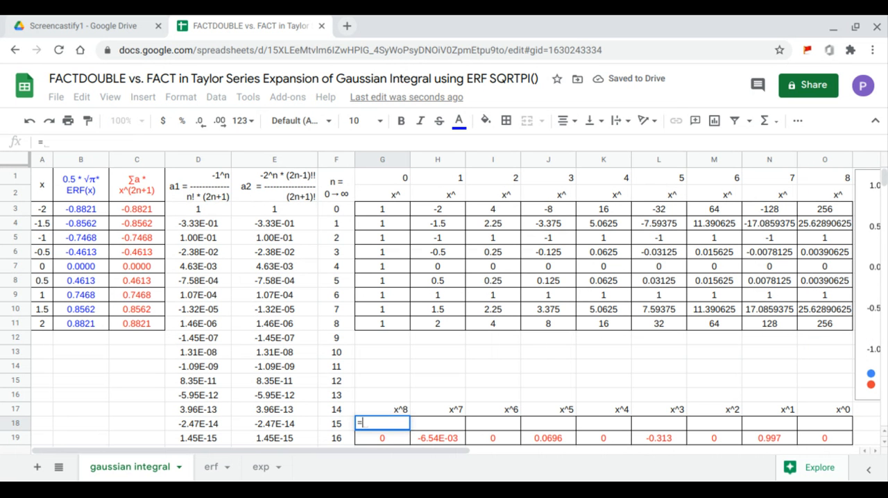
{"action": "type", "text": "LINEST("}
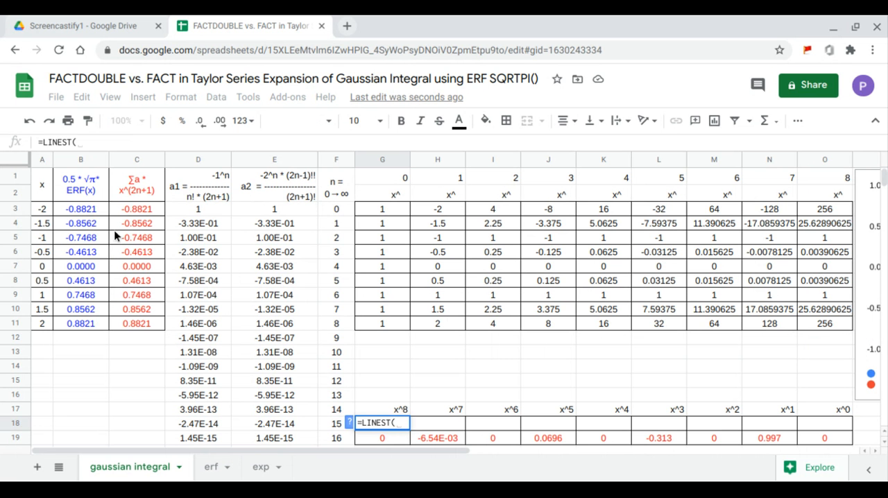
{"action": "left_click_drag", "start_coordinate": [98, 215], "coordinate": [88, 324]}
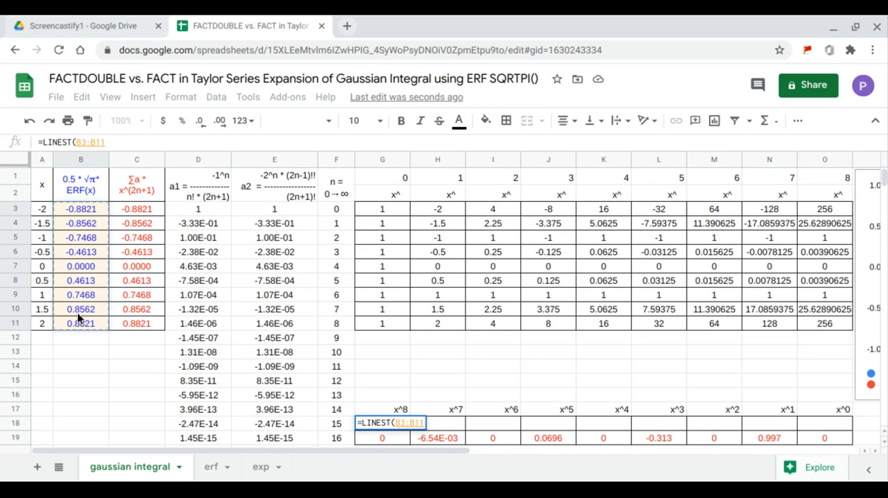
{"action": "type", "text": ","}
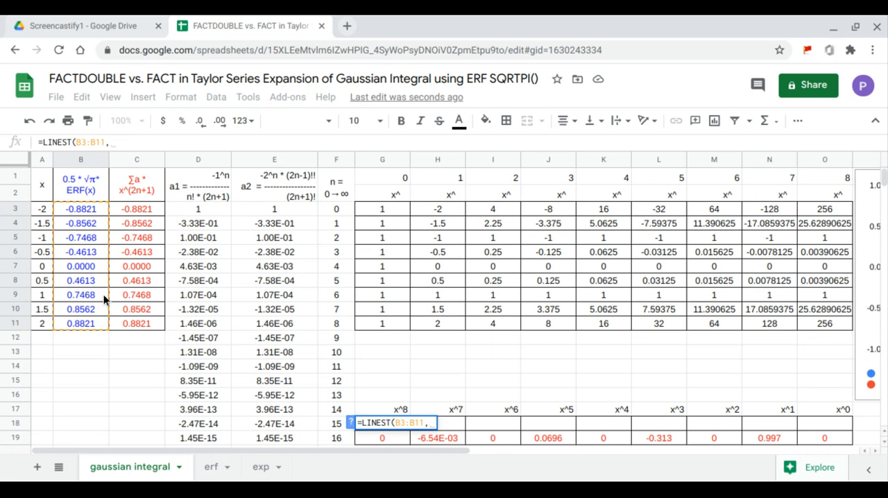
{"action": "left_click_drag", "start_coordinate": [447, 210], "coordinate": [802, 325]}
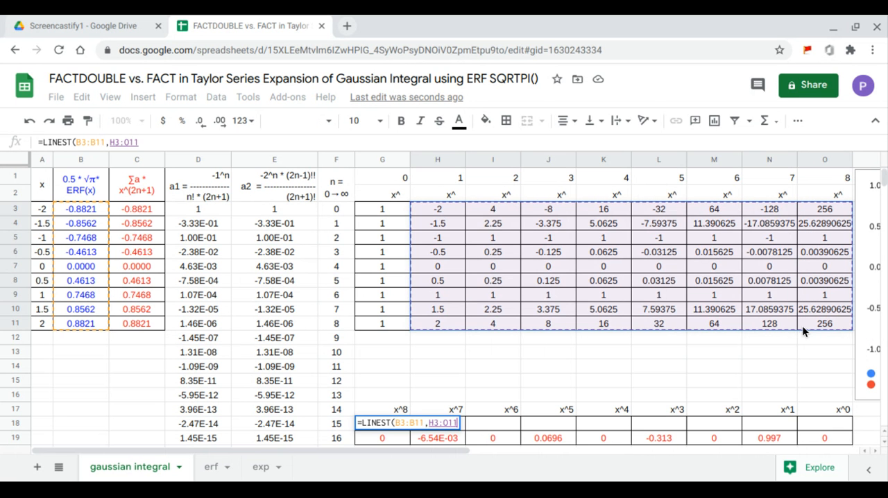
{"action": "key", "text": "Return"}
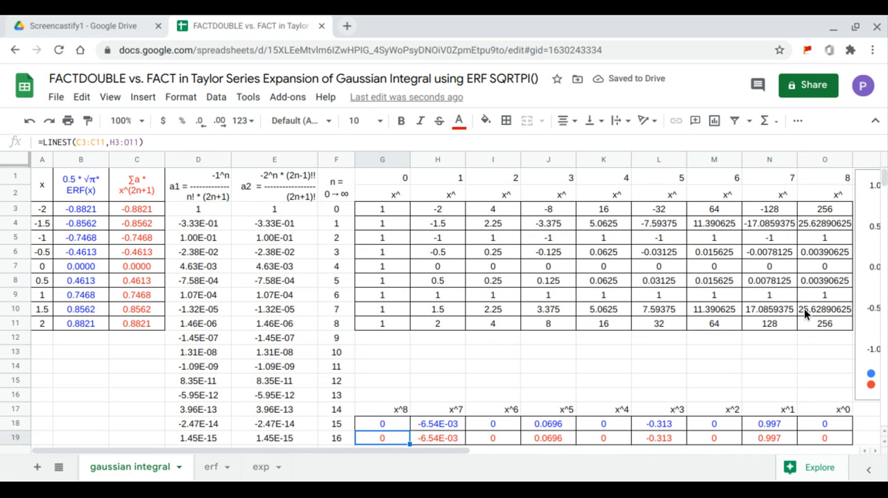
{"action": "left_click_drag", "start_coordinate": [871, 334], "coordinate": [369, 300]}
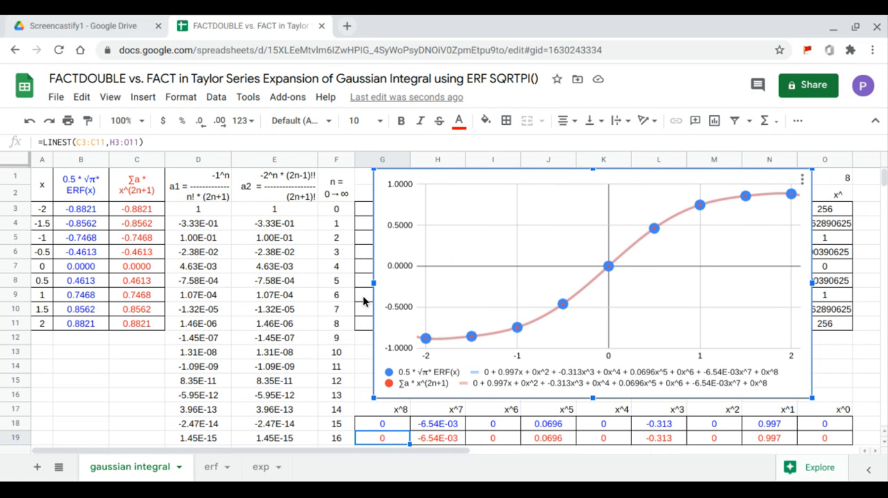
Compare the blue and red LINEST coefficients in rows 18 and 19, from x^0 to x^8, with the chart's two trendline equations
{"action": "left_click", "coordinate": [829, 436]}
{"action": "left_click_drag", "start_coordinate": [834, 418], "coordinate": [833, 404]}
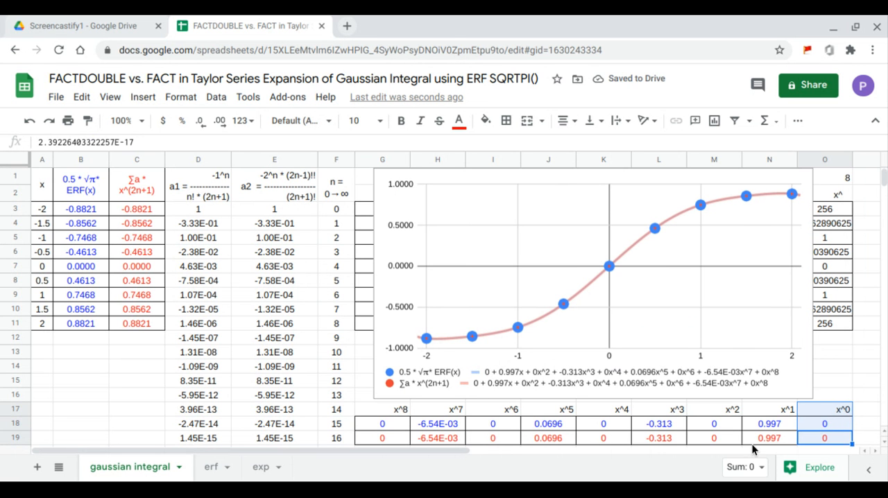
{"action": "left_click_drag", "start_coordinate": [752, 444], "coordinate": [763, 412]}
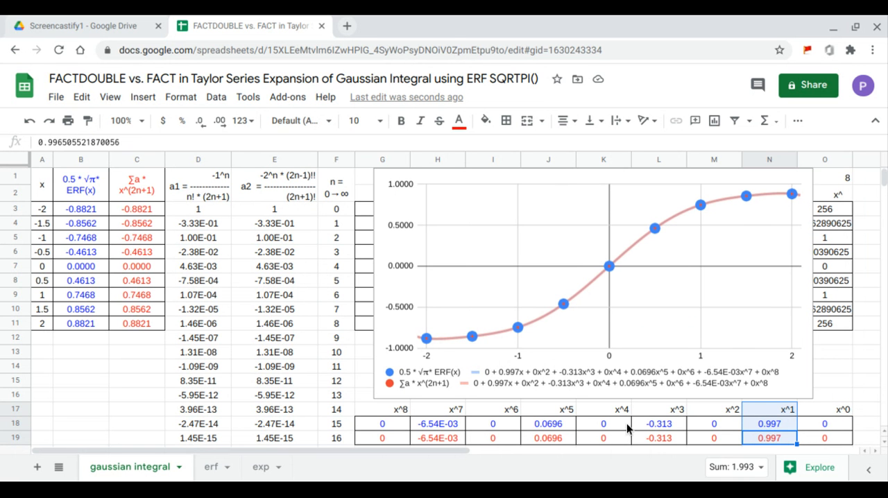
{"action": "left_click_drag", "start_coordinate": [710, 439], "coordinate": [712, 412]}
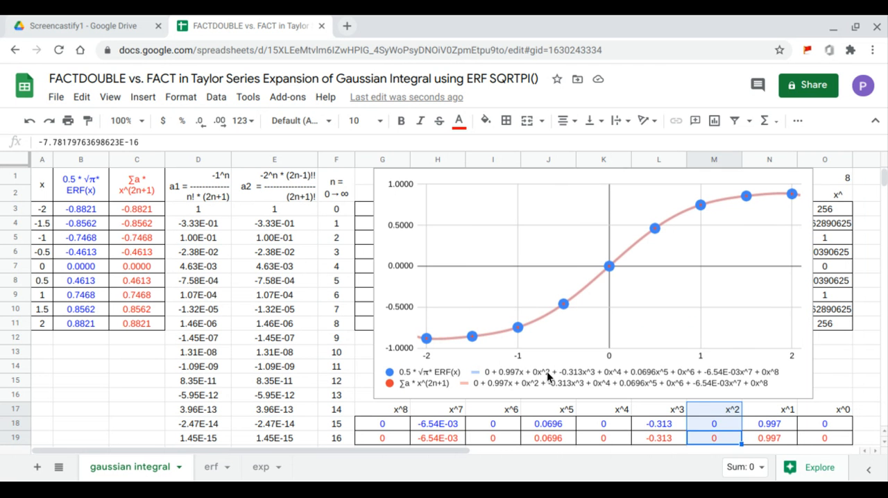
{"action": "left_click_drag", "start_coordinate": [658, 437], "coordinate": [664, 411]}
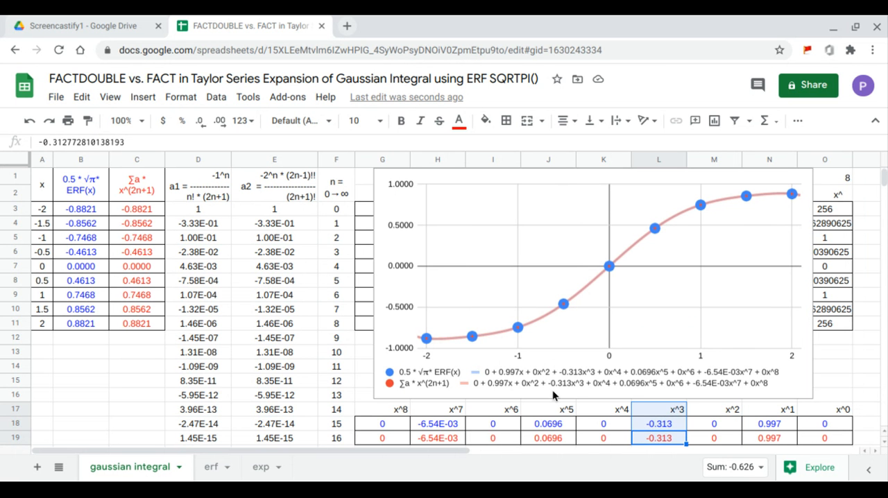
{"action": "left_click_drag", "start_coordinate": [605, 436], "coordinate": [613, 407]}
{"action": "left_click_drag", "start_coordinate": [559, 436], "coordinate": [567, 409]}
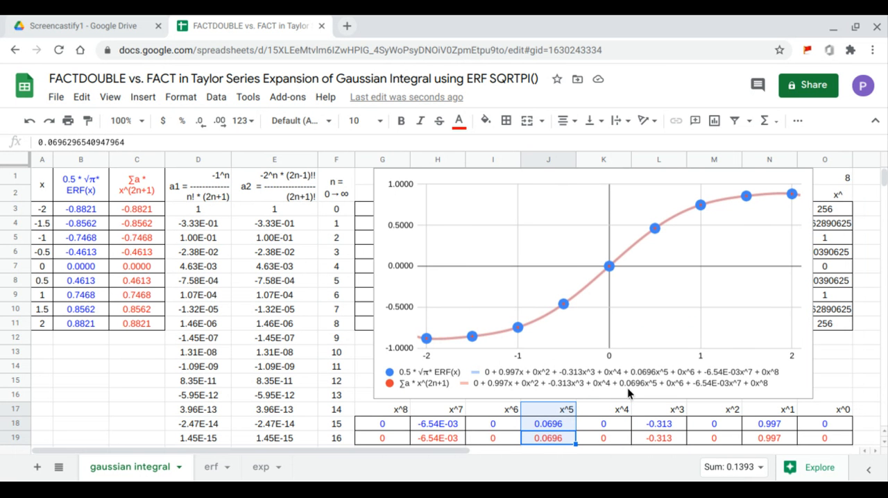
{"action": "left_click_drag", "start_coordinate": [514, 436], "coordinate": [522, 417]}
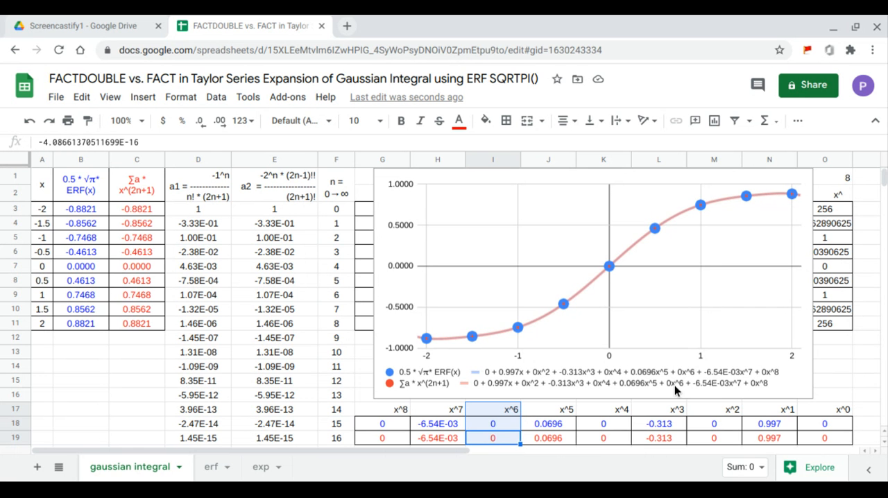
{"action": "left_click_drag", "start_coordinate": [445, 442], "coordinate": [458, 413]}
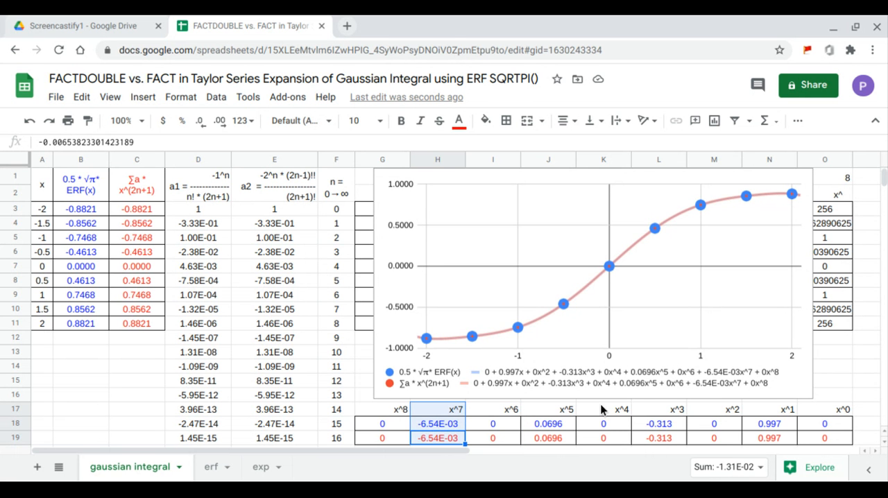
{"action": "left_click_drag", "start_coordinate": [388, 440], "coordinate": [396, 413]}
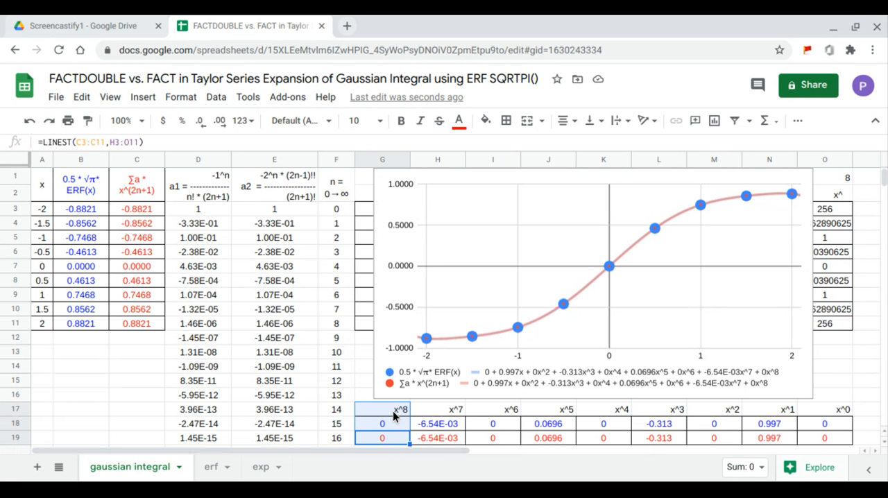